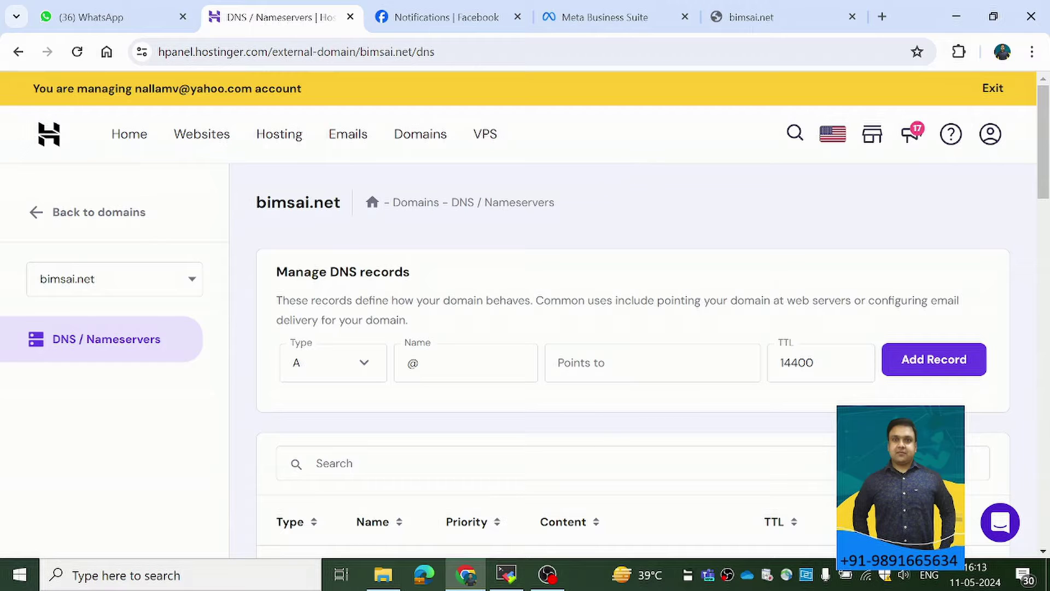
# - Set the MobaXterm terminal aside and view bimsai.net showing 'Hello, world!' in Chrome
pyautogui.click(506, 573)
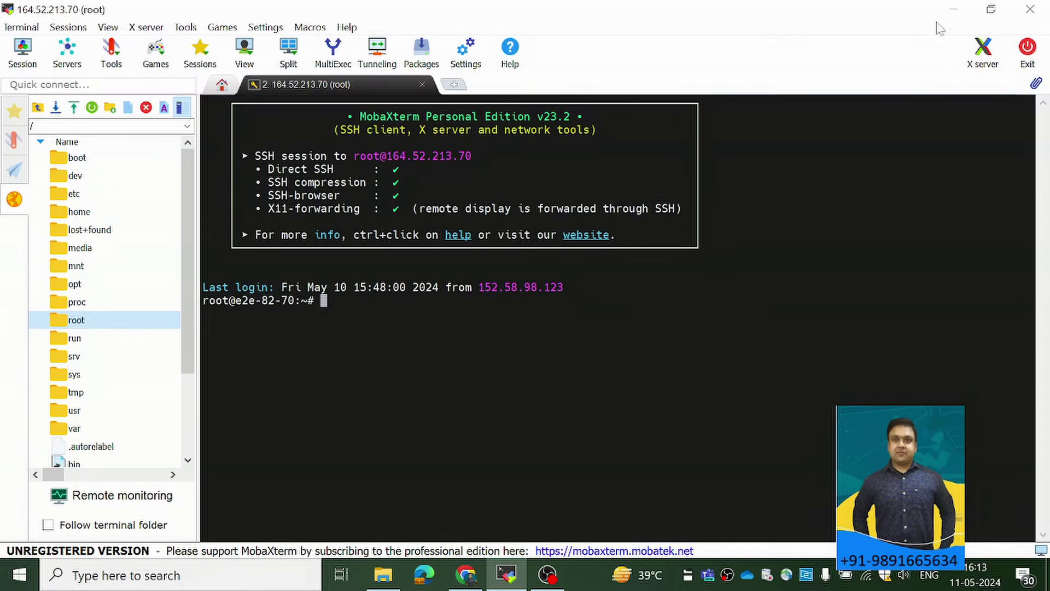
pyautogui.click(953, 11)
pyautogui.click(785, 22)
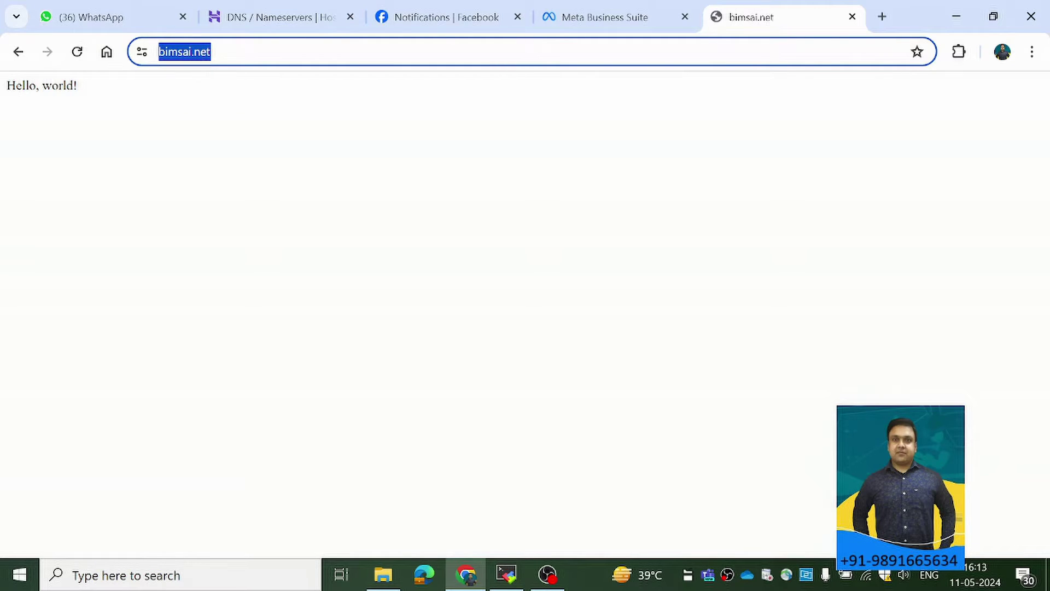
# - Reload bimsai.net to confirm 'Hello, world!', then return to the DNS records tab
pyautogui.press('End')
pyautogui.press('Return')
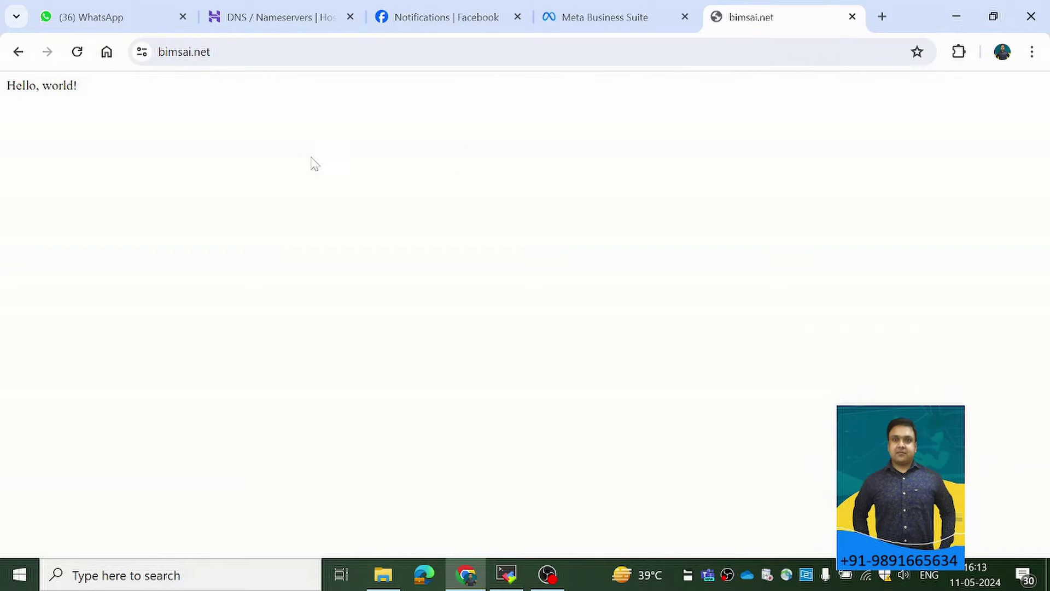
pyautogui.click(300, 11)
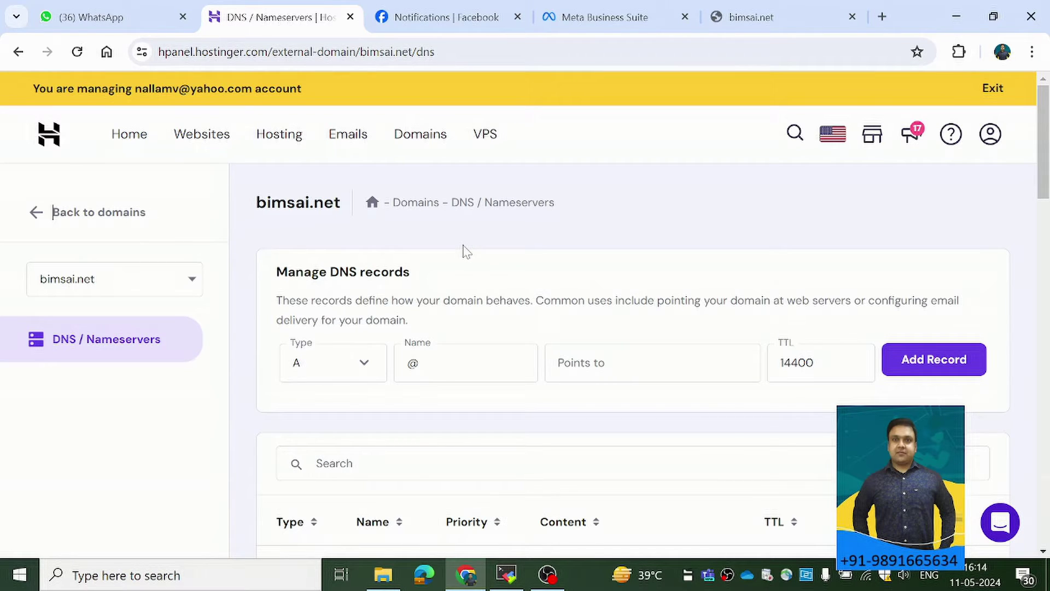
pyautogui.scroll(-6, 465, 251)
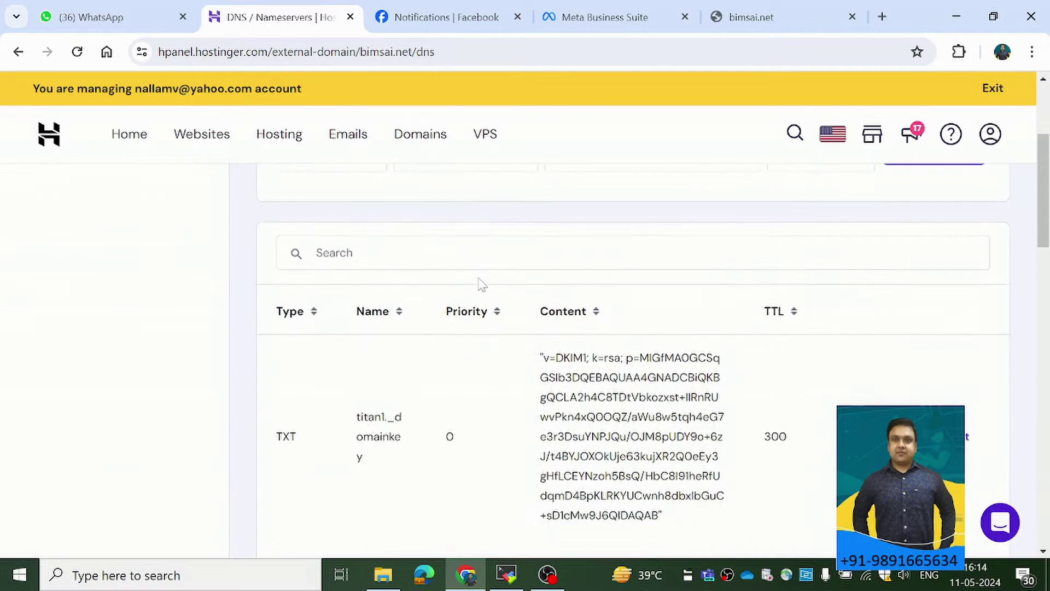
pyautogui.scroll(-15, 424, 336)
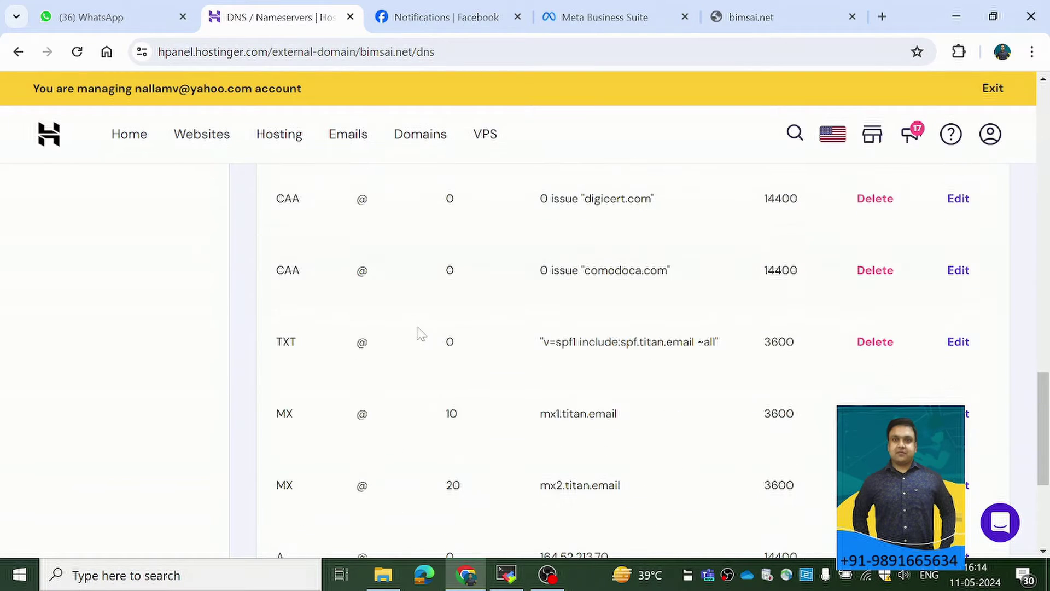
pyautogui.scroll(5, 420, 333)
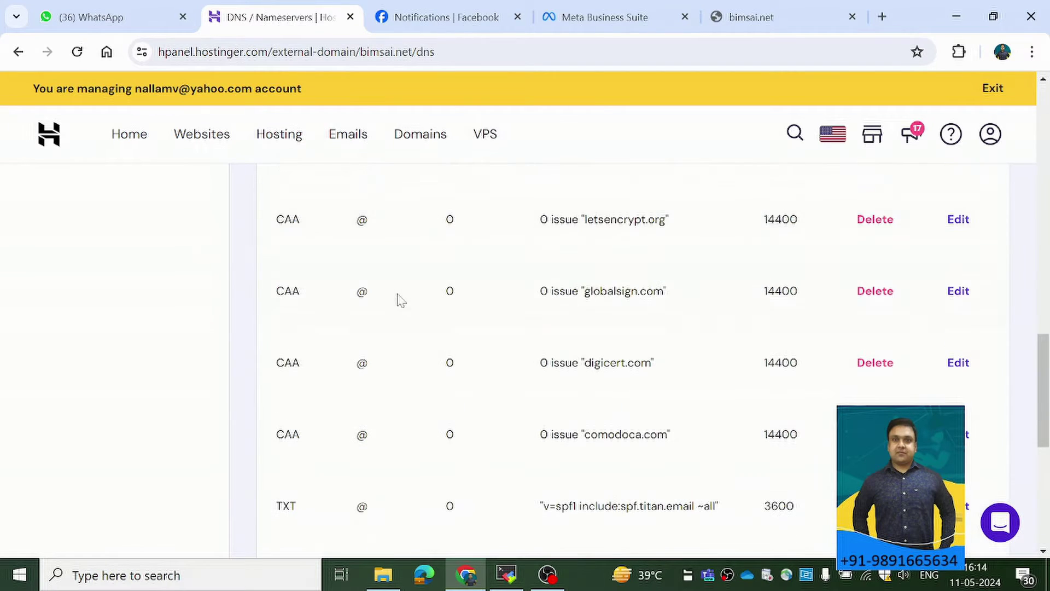
pyautogui.scroll(8, 401, 299)
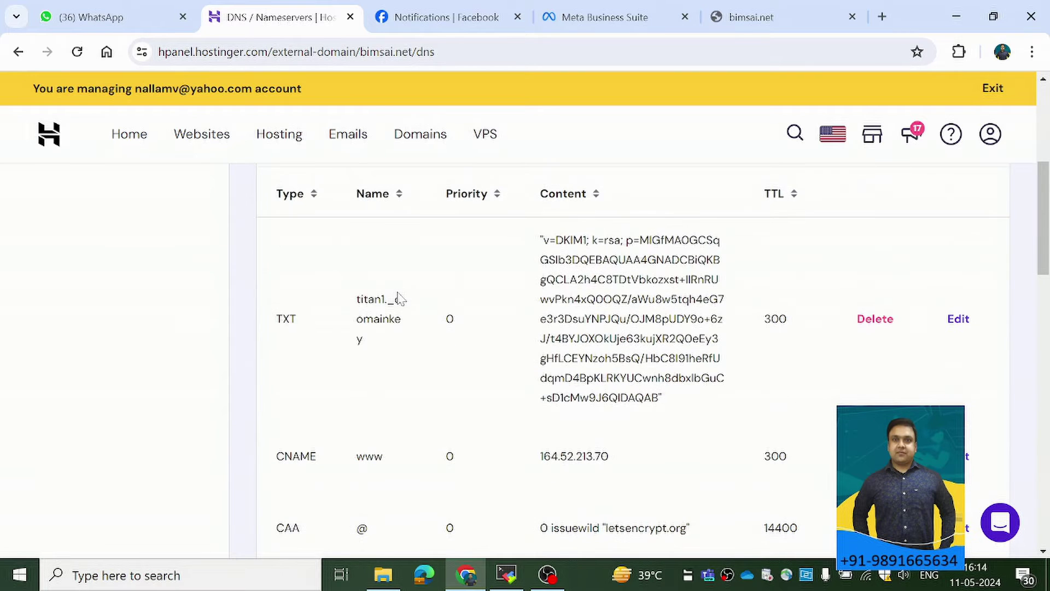
pyautogui.scroll(5, 401, 295)
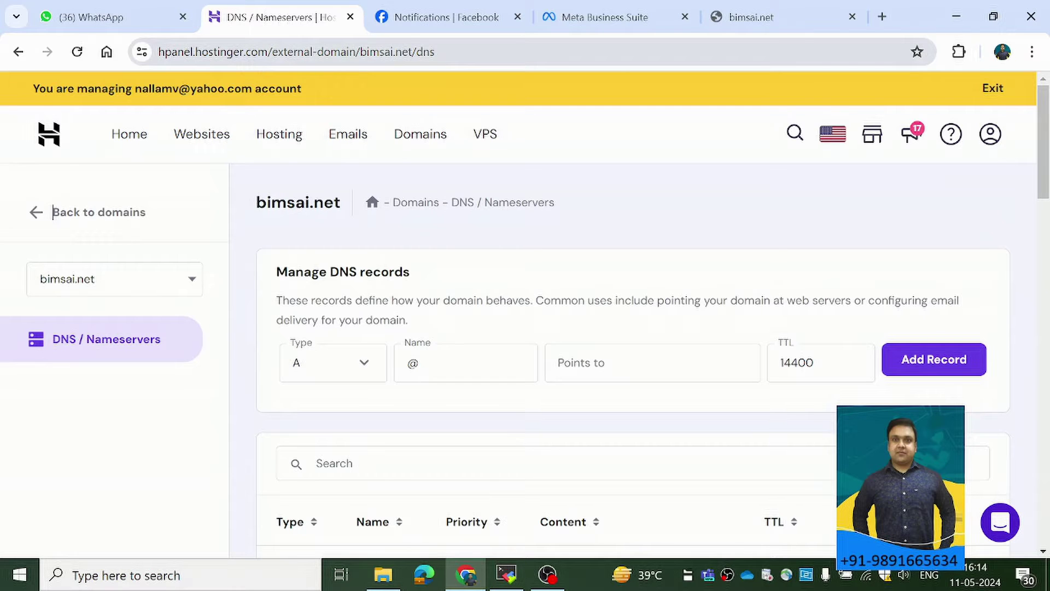
pyautogui.click(401, 141)
# - Open the DNS records for bimsai.net from the Domains list
pyautogui.scroll(-6, 398, 211)
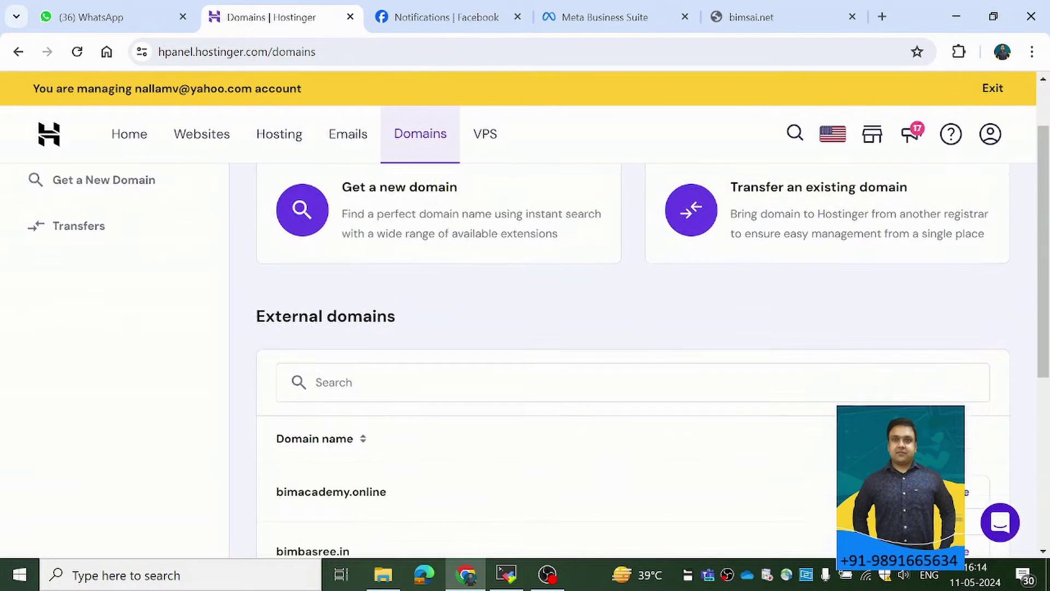
pyautogui.scroll(-2, 419, 267)
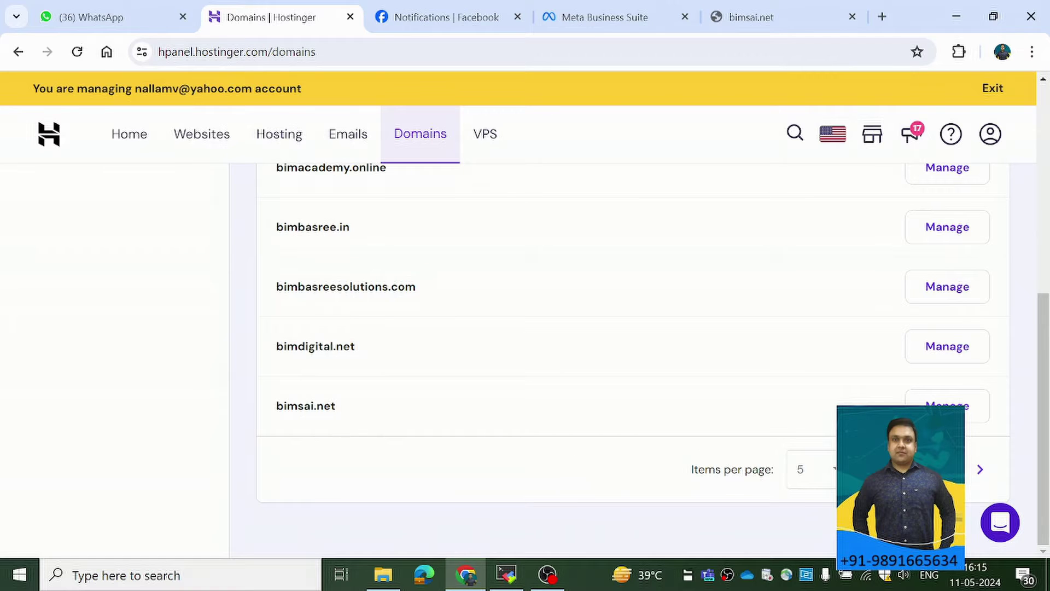
pyautogui.click(936, 396)
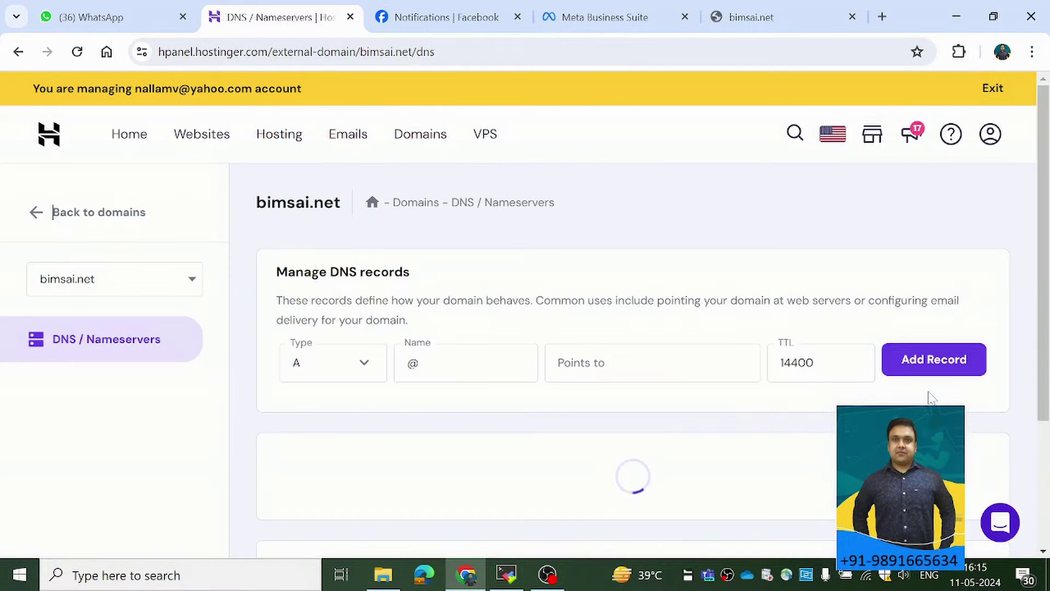
# - Review the records, including the www CNAME pointing to 164.52.213.70, then switch to File Explorer
pyautogui.scroll(-3, 813, 408)
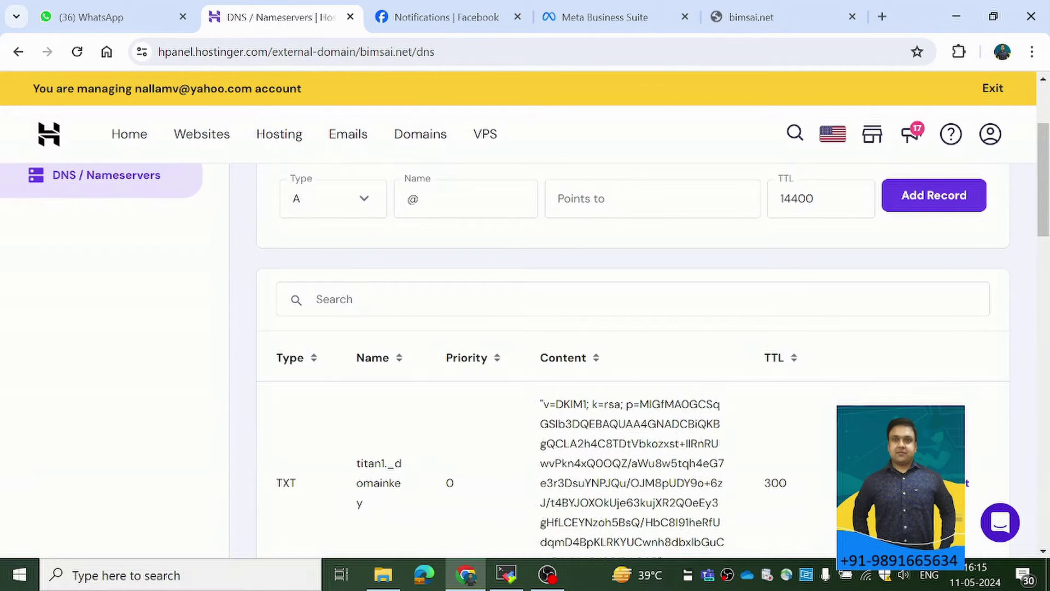
pyautogui.scroll(-6, 494, 307)
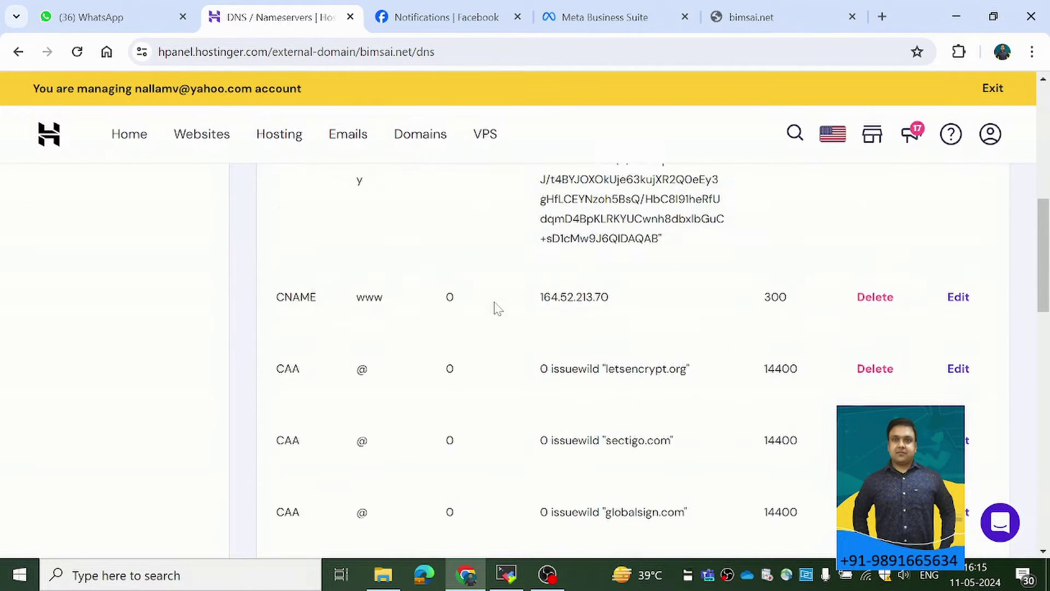
pyautogui.scroll(7, 498, 308)
pyautogui.scroll(2, 495, 307)
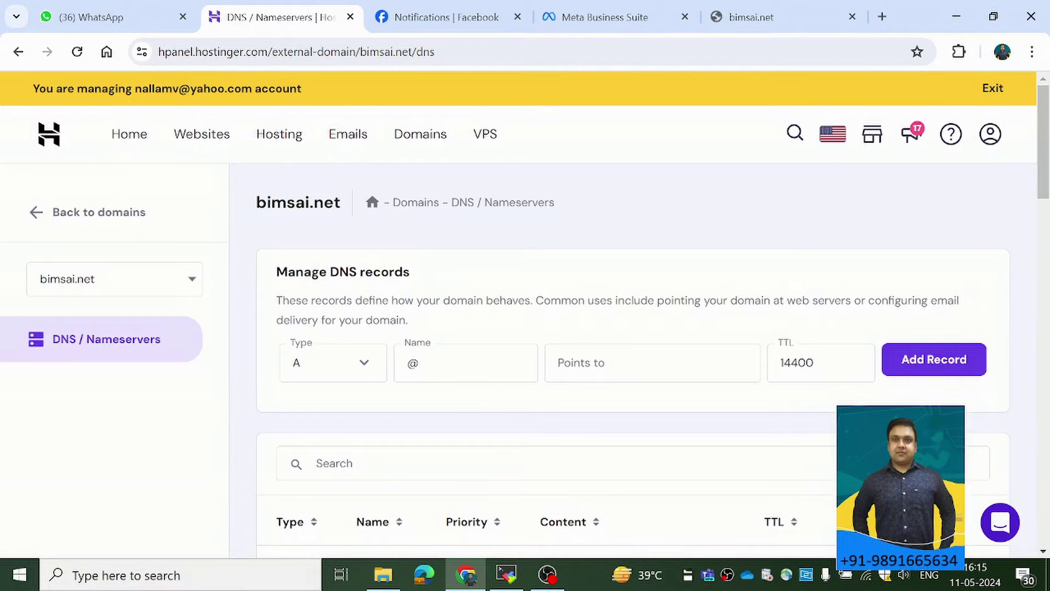
pyautogui.scroll(-6, 405, 282)
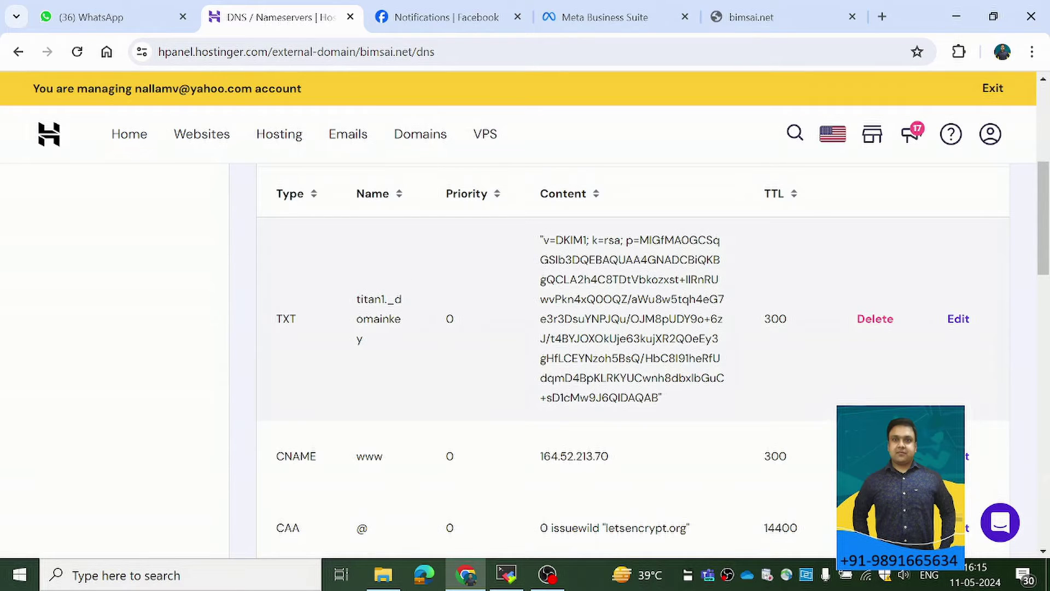
pyautogui.scroll(-5, 441, 332)
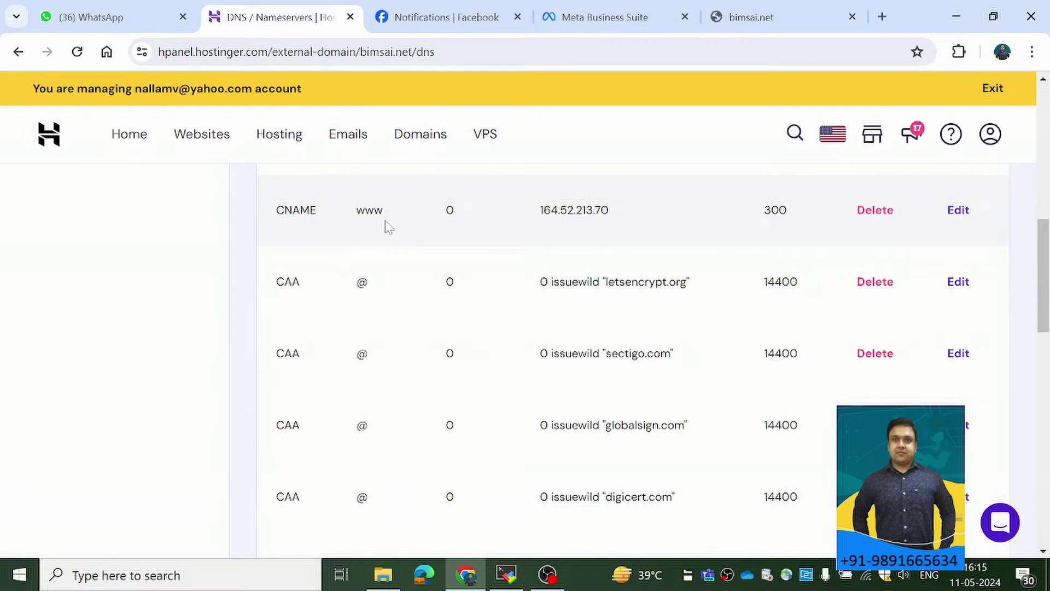
pyautogui.click(384, 577)
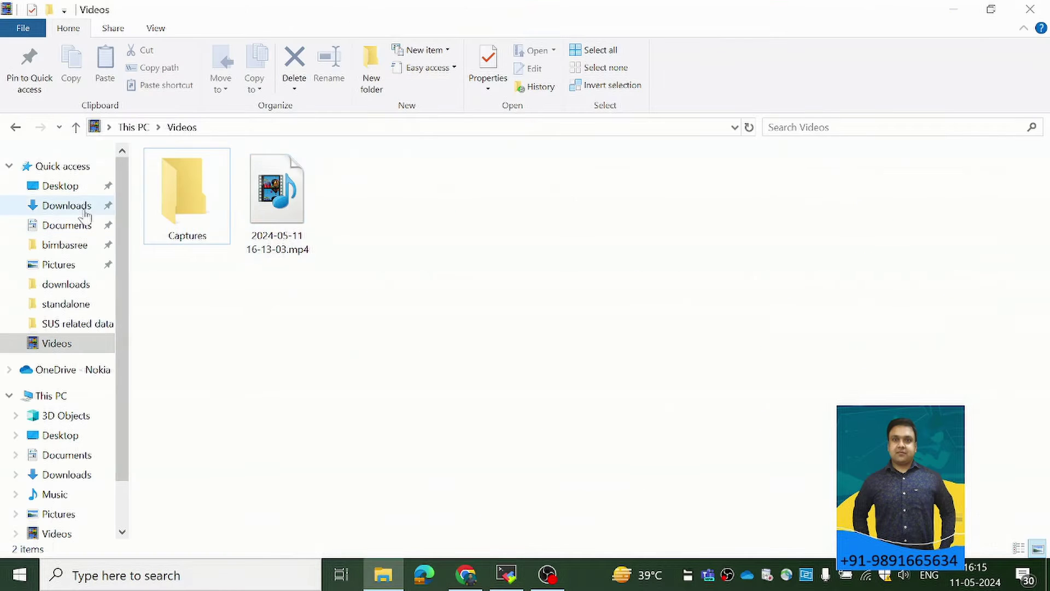
# - Open hostinger.txt from Downloads in Notepad, maximized
pyautogui.click(67, 206)
pyautogui.doubleClick(202, 183)
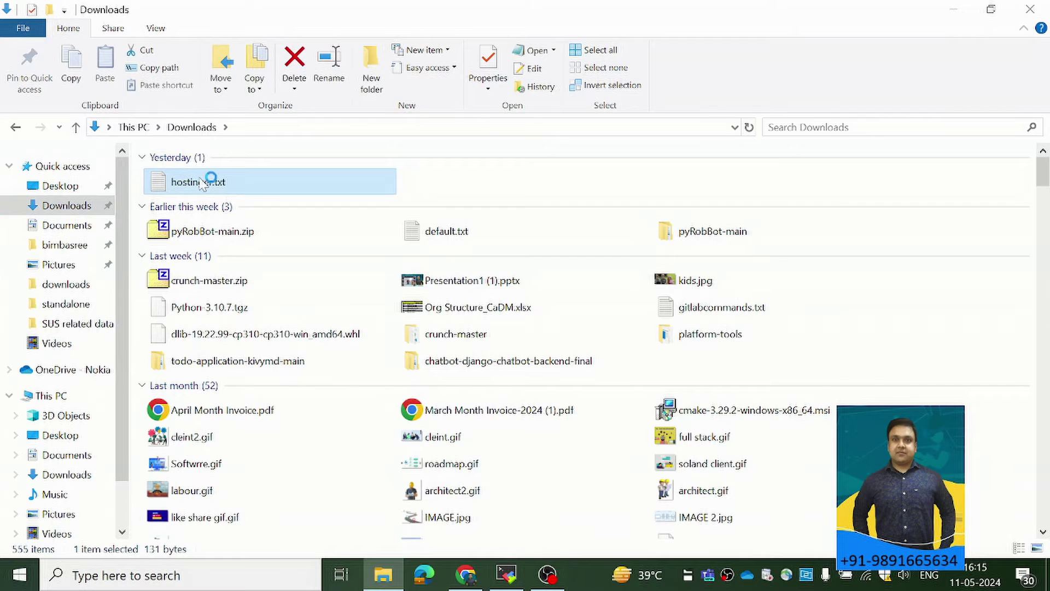
pyautogui.click(755, 98)
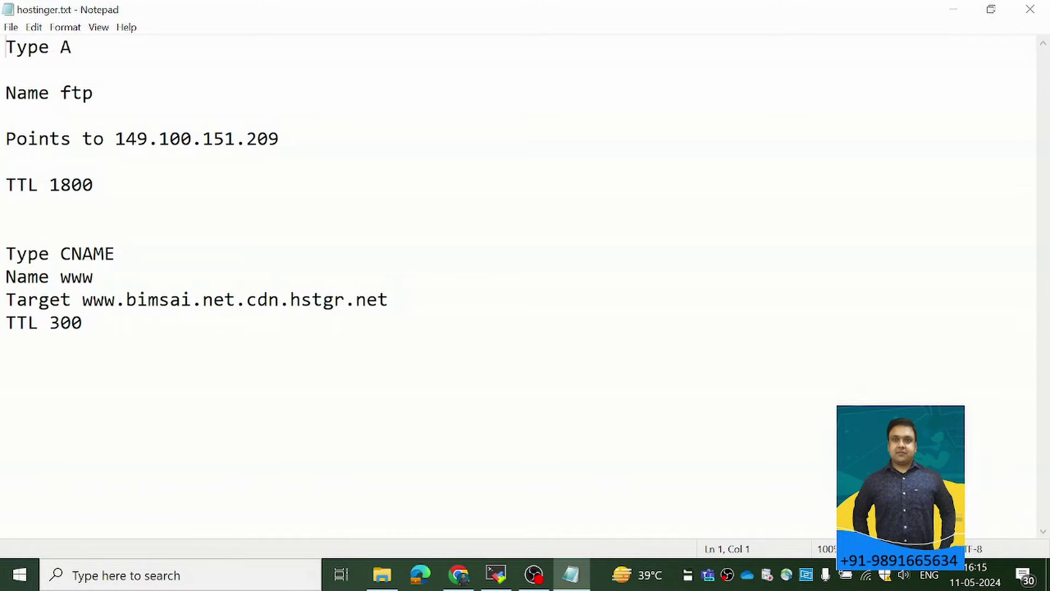
# - Select the Name ftp line of the A record notes in hostinger.txt
pyautogui.hotkey('shift', 'Down')
pyautogui.hotkey('shift', 'Down')
pyautogui.hotkey('shift', 'Down')
pyautogui.hotkey('shift', 'Down')
pyautogui.hotkey('shift', 'Down')
pyautogui.hotkey('shift', 'Down')
pyautogui.hotkey('shift', 'End')
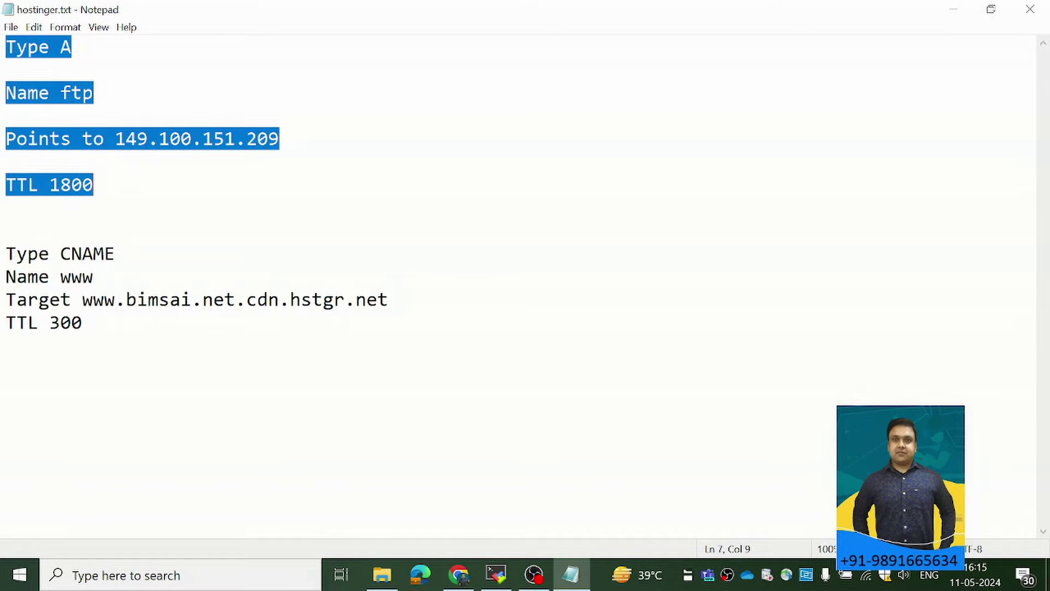
pyautogui.hotkey('ctrl', 'Home')
pyautogui.press('Right')
pyautogui.hotkey('shift', 'Right')
pyautogui.hotkey('shift', 'Right')
pyautogui.hotkey('shift', 'Right')
pyautogui.hotkey('shift', 'Right')
pyautogui.hotkey('shift', 'Right')
pyautogui.press('Down')
pyautogui.press('Down')
pyautogui.press('Home')
pyautogui.hotkey('shift', 'End')
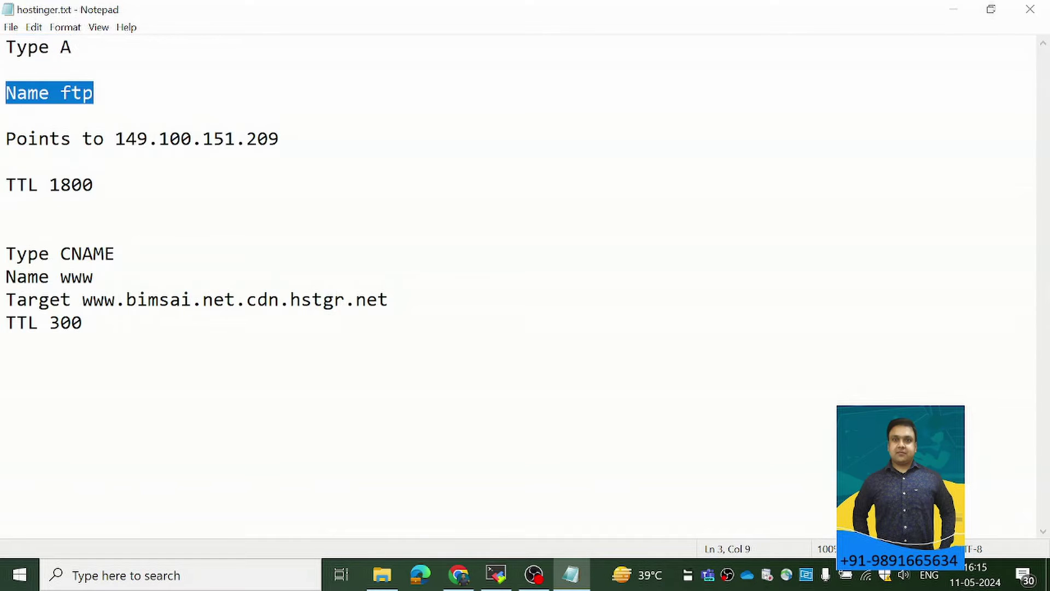
# - Switch back to Chrome's bimsai.net DNS records page, showing the CAA and TXT entries
pyautogui.hotkey('alt', 'Tab')
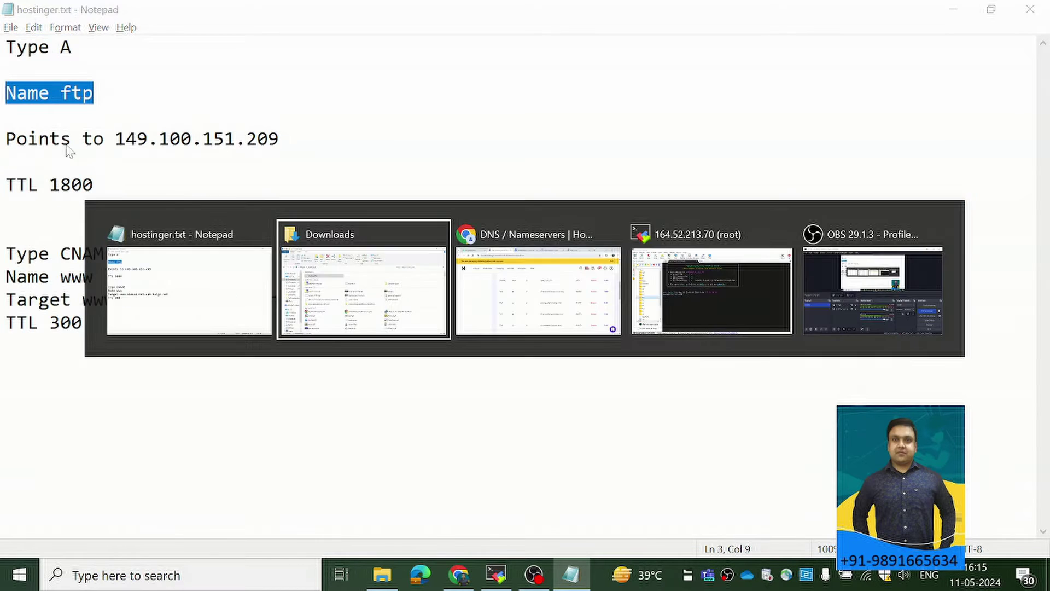
pyautogui.click(497, 336)
pyautogui.hotkey('alt', 'Tab')
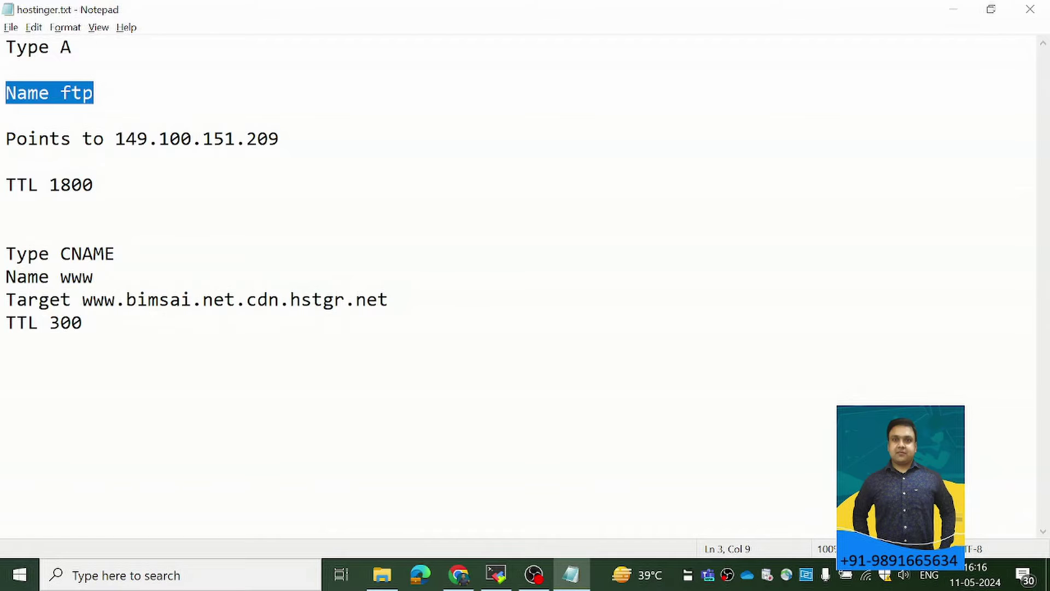
pyautogui.hotkey('alt', 'Tab')
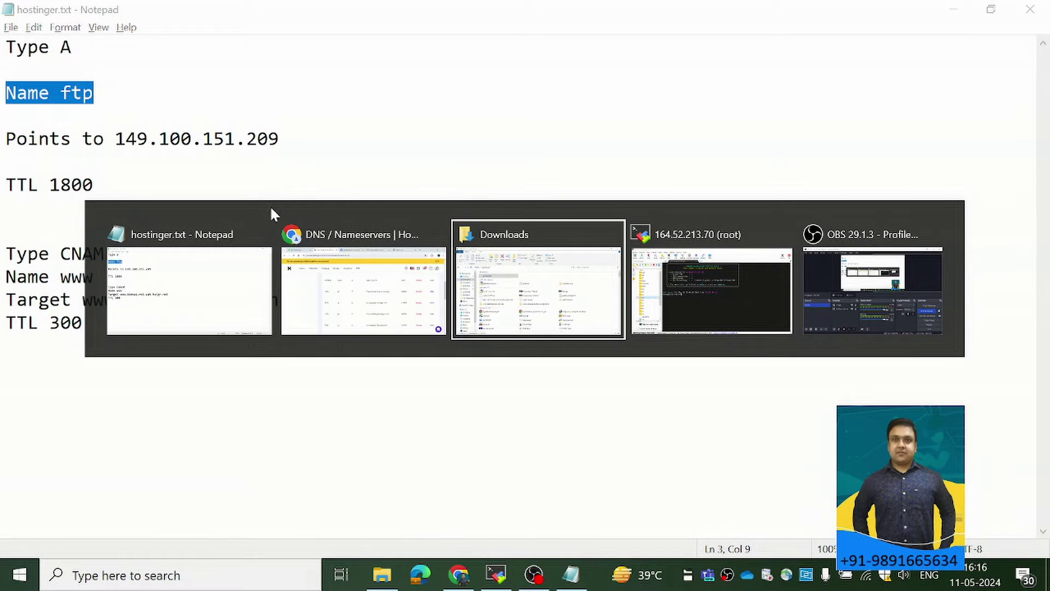
pyautogui.click(413, 298)
pyautogui.scroll(-12, 410, 303)
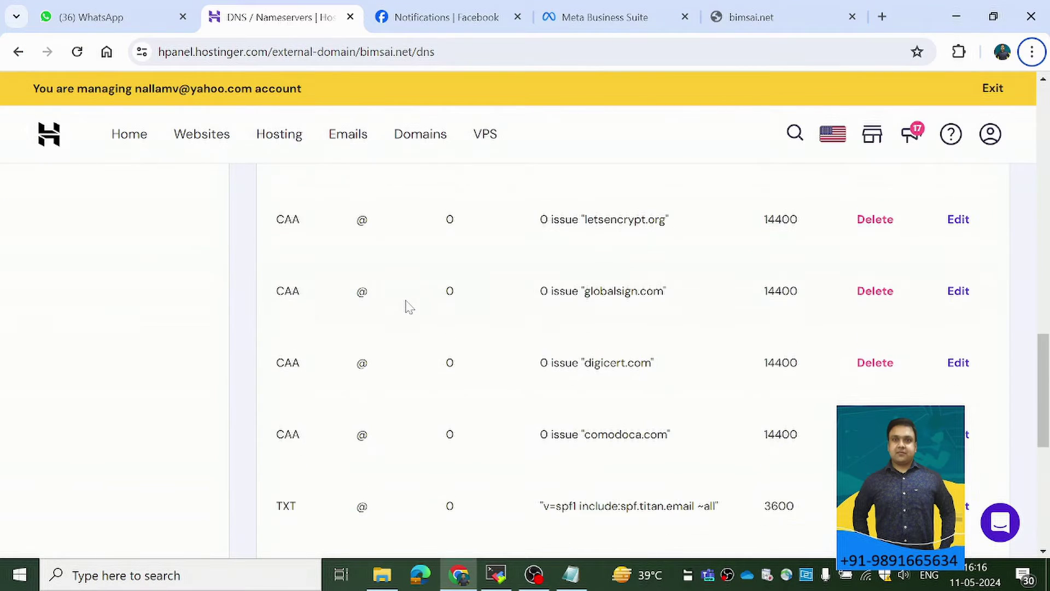
# - Select the IP 149.100.151.209 in the notes, then open the @ A record for editing
pyautogui.scroll(-3, 404, 317)
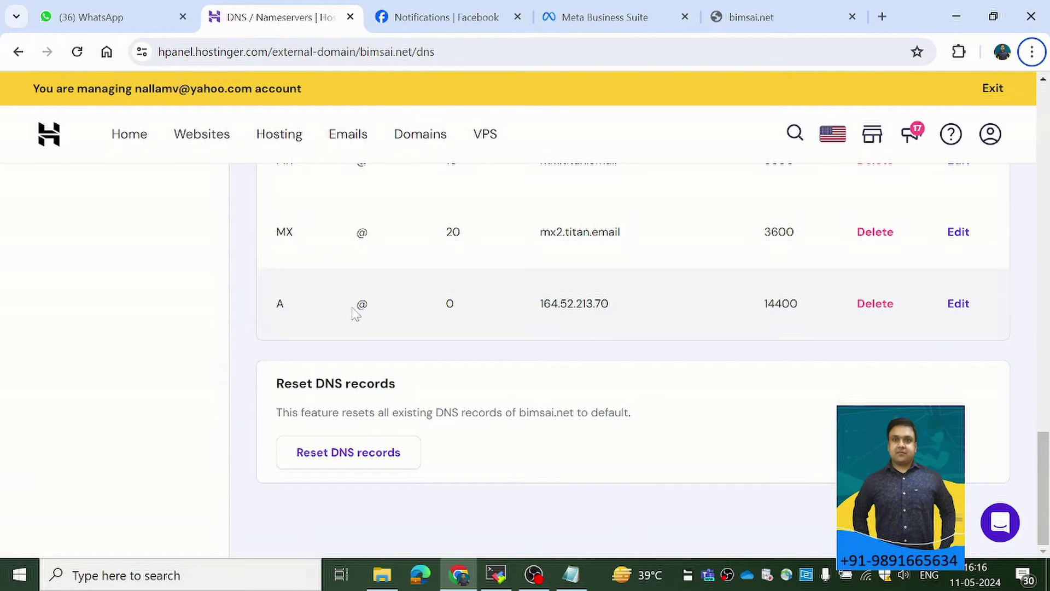
pyautogui.hotkey('alt', 'Tab')
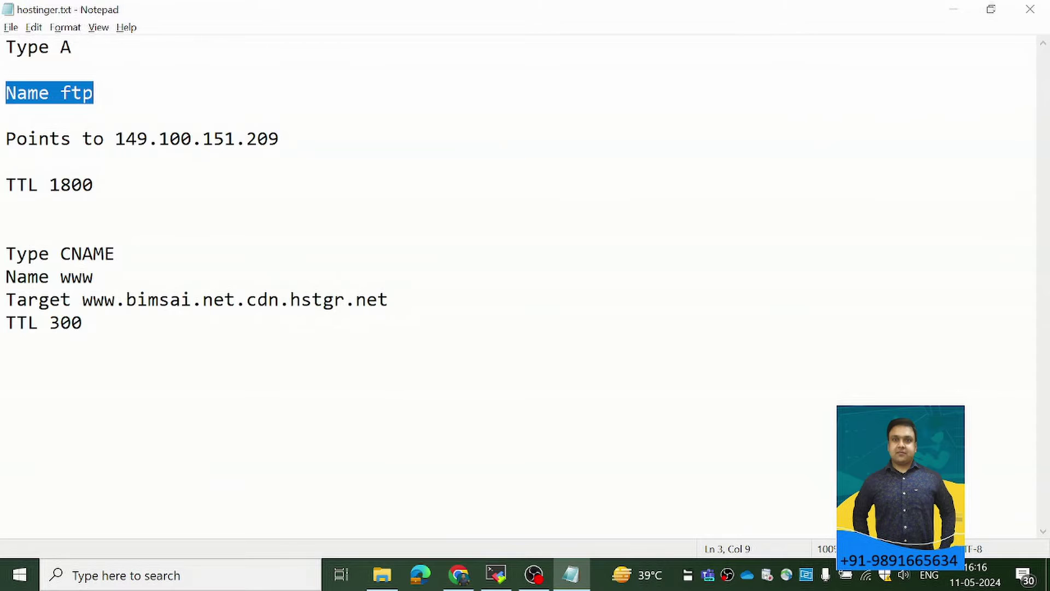
pyautogui.moveTo(116, 138); pyautogui.dragTo(279, 138)
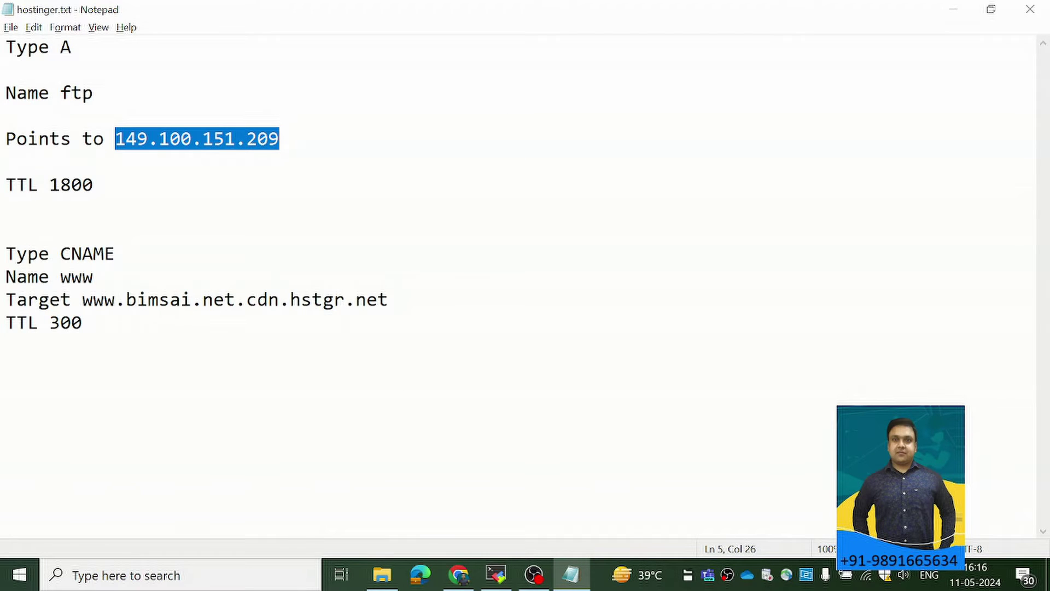
pyautogui.hotkey('alt', 'Tab')
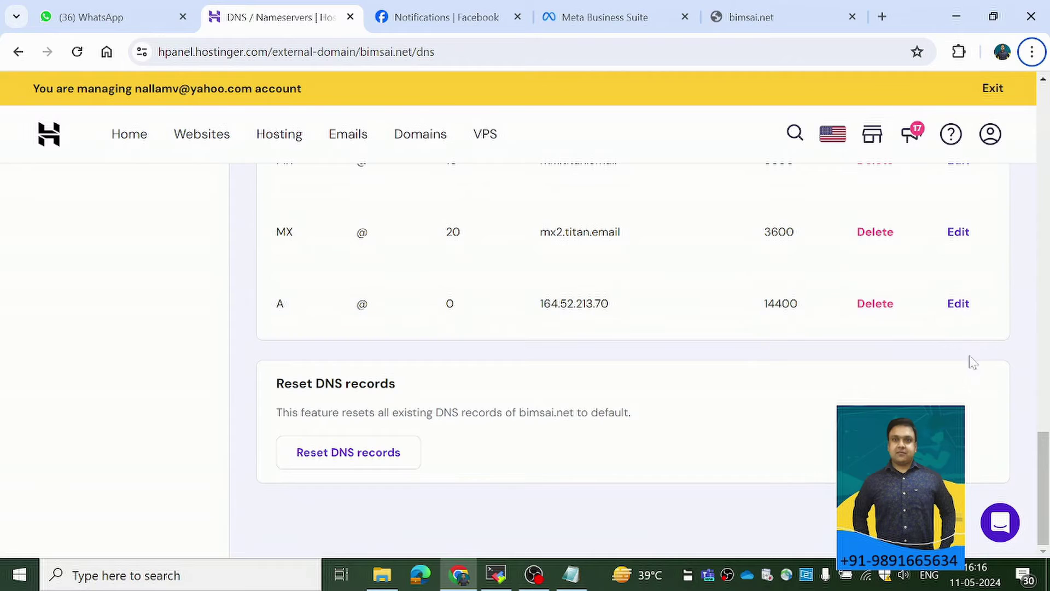
pyautogui.click(956, 304)
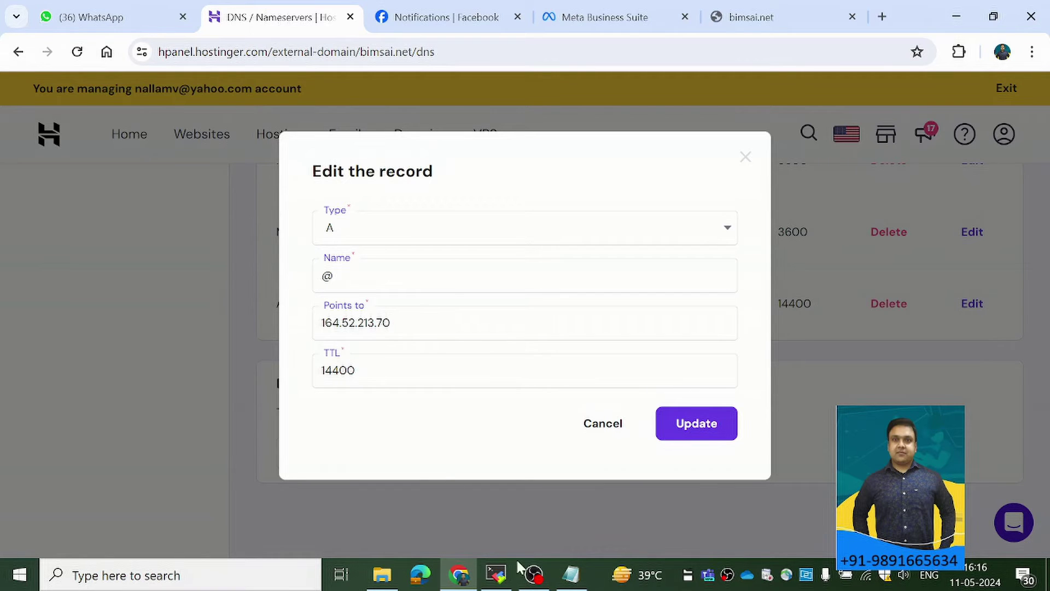
# - Compare IPs in the MobaXterm terminal and the notes, then cancel the A record editor unchanged
pyautogui.click(496, 574)
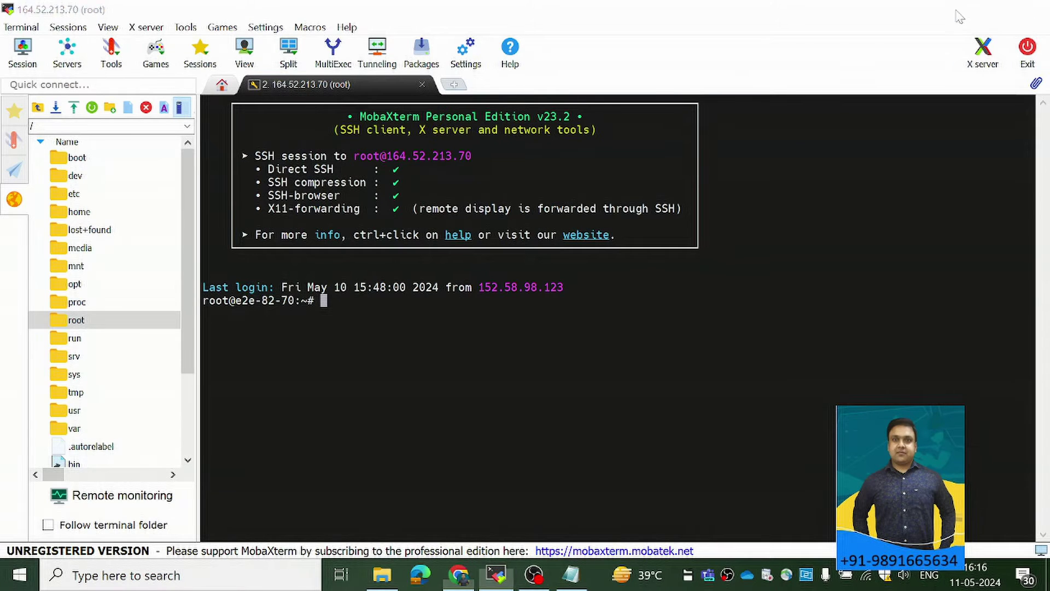
pyautogui.click(953, 9)
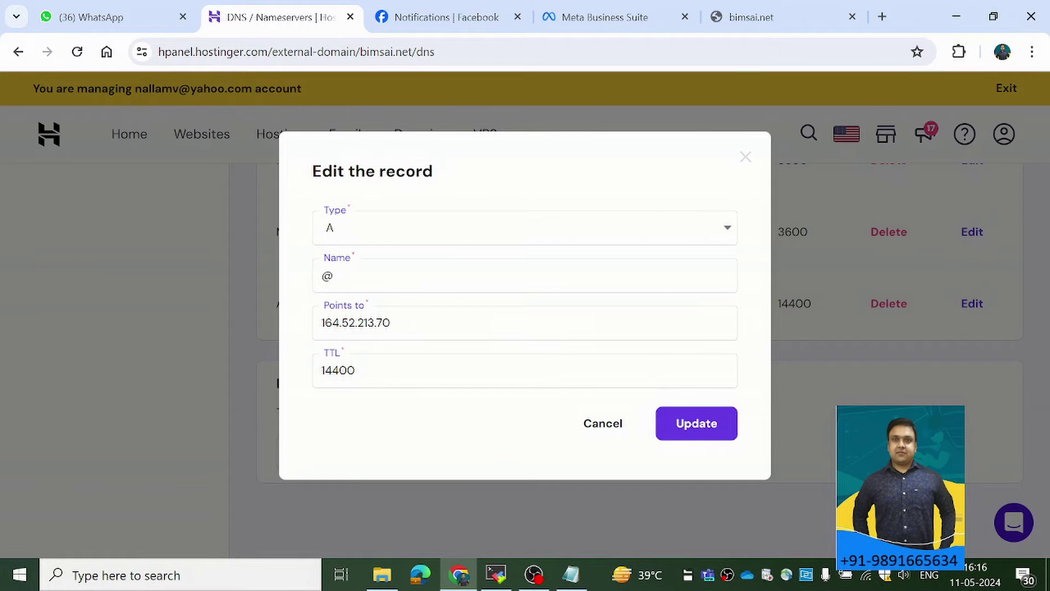
pyautogui.hotkey('alt', 'Tab')
pyautogui.press('Tab')
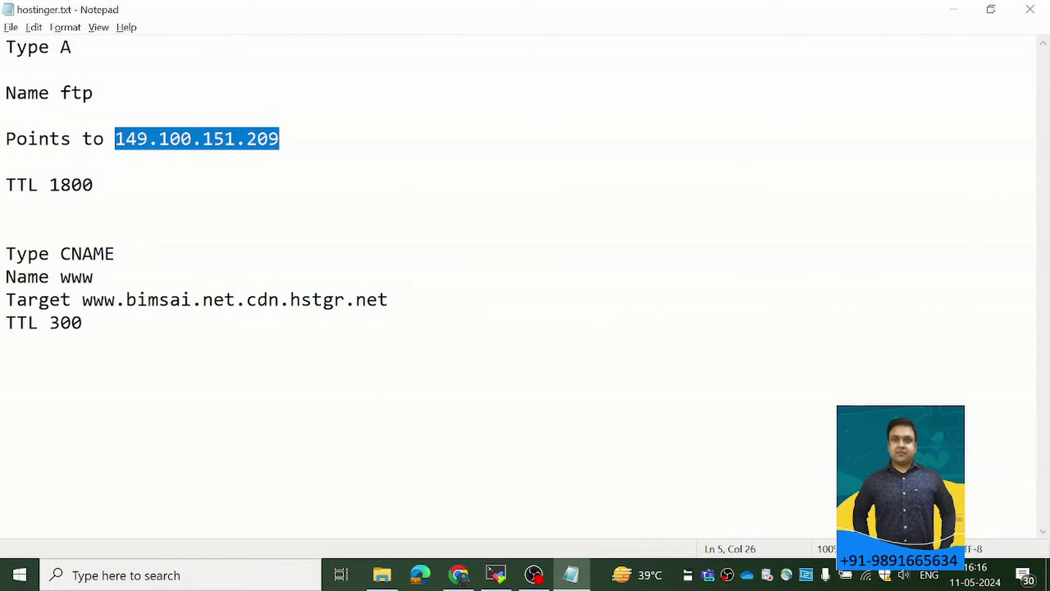
pyautogui.hotkey('alt', 'Tab')
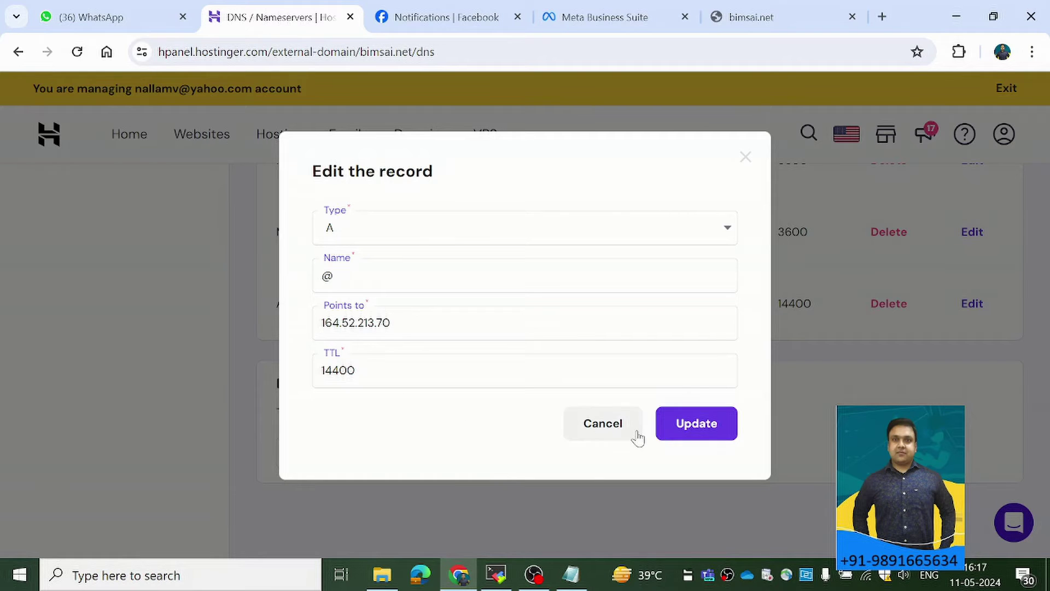
pyautogui.click(604, 426)
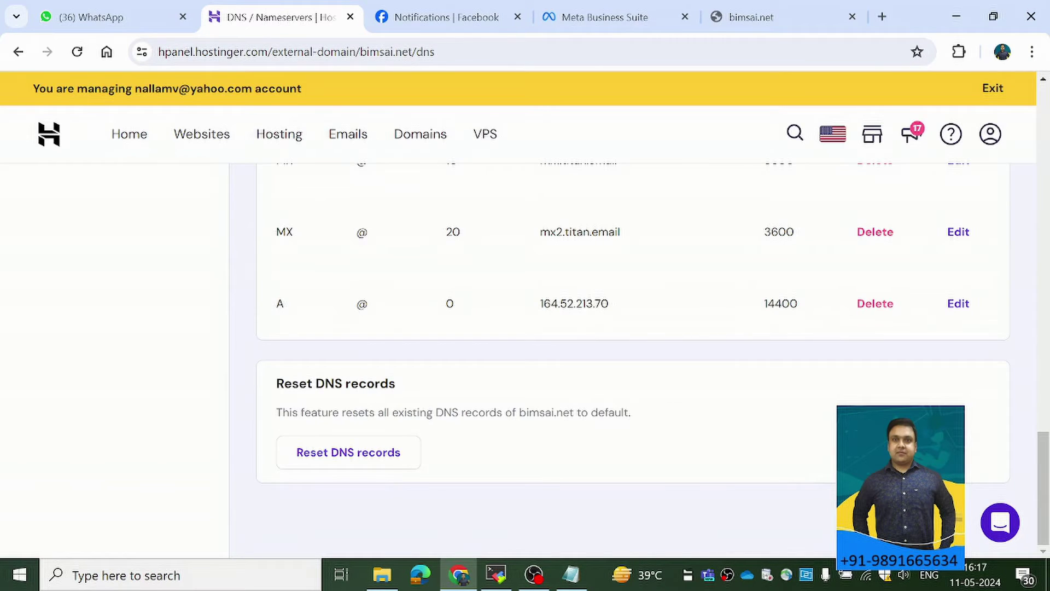
pyautogui.moveTo(1042, 443)
pyautogui.mouseDown()
pyautogui.moveTo(1045, 351)
pyautogui.moveTo(1044, 460)
pyautogui.mouseUp()
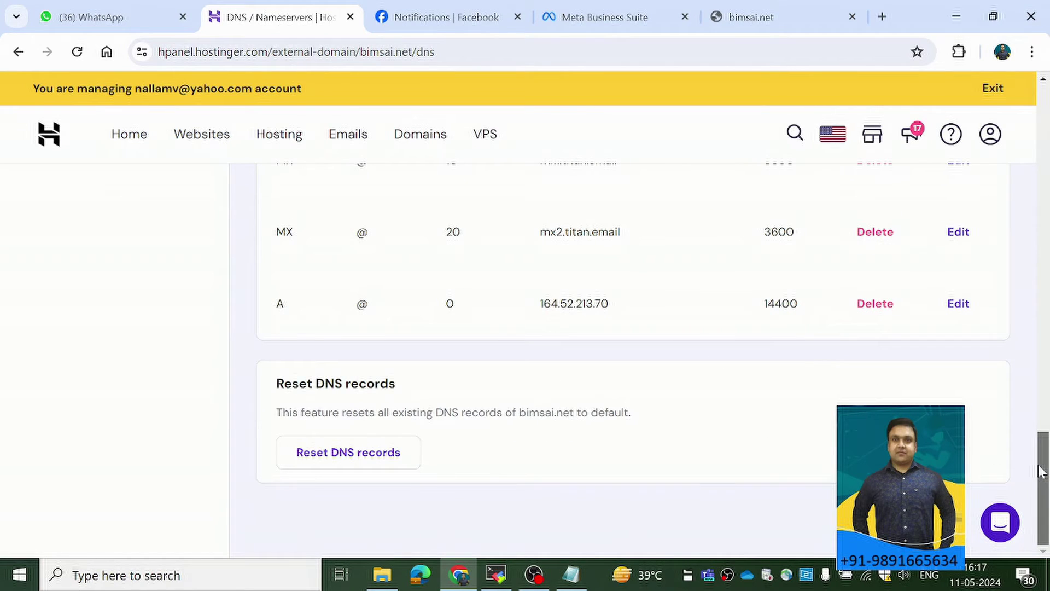
# - Reopen and cancel the @ A record again, returning to the Manage DNS records form
pyautogui.hotkey('alt', 'Tab')
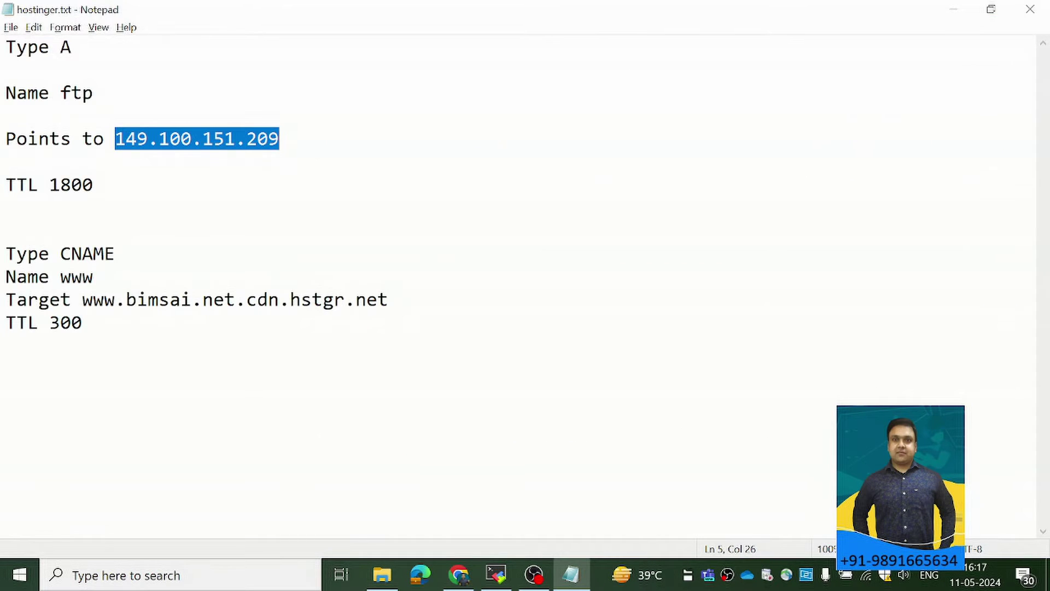
pyautogui.hotkey('alt', 'Tab')
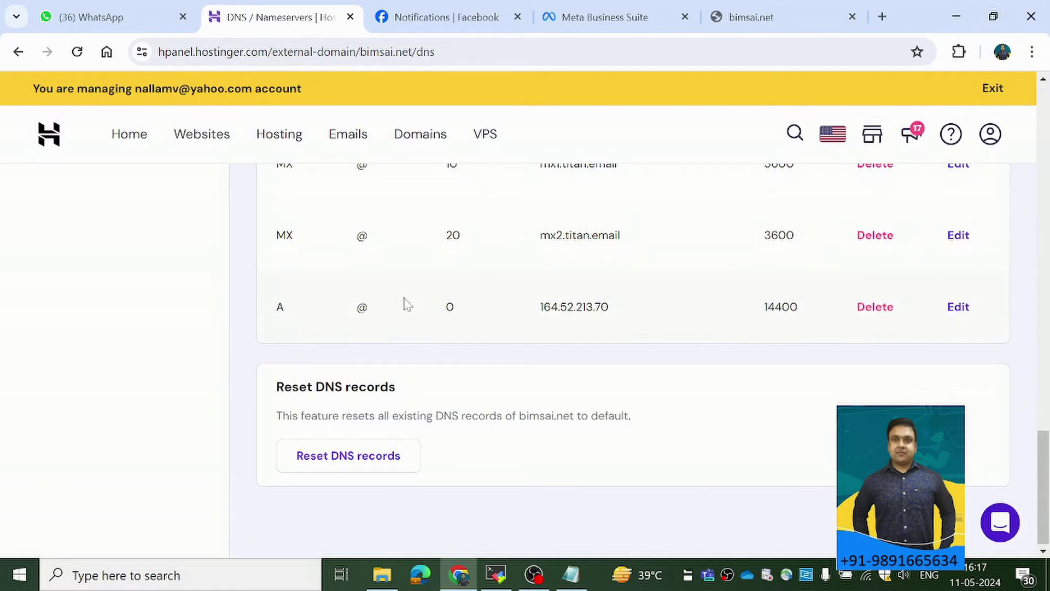
pyautogui.hotkey('alt', 'Tab')
pyautogui.hotkey('alt', 'Tab')
pyautogui.click(958, 306)
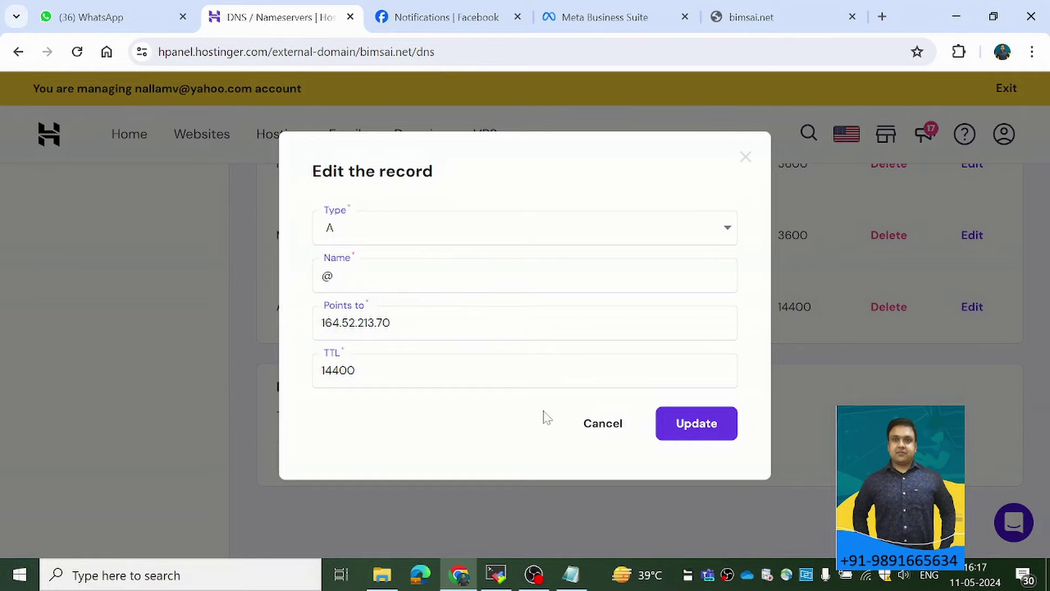
pyautogui.click(610, 430)
pyautogui.moveTo(1044, 459); pyautogui.dragTo(1045, 115)
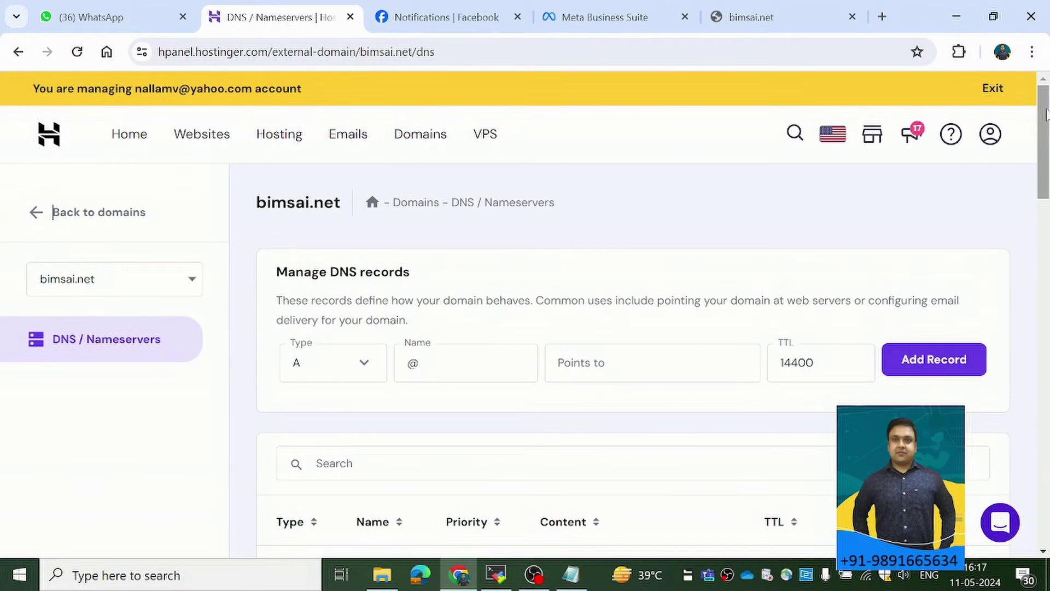
pyautogui.click(326, 368)
# - Start a new A record for @ with TTL 14400 and check the notes for its target
pyautogui.click(319, 420)
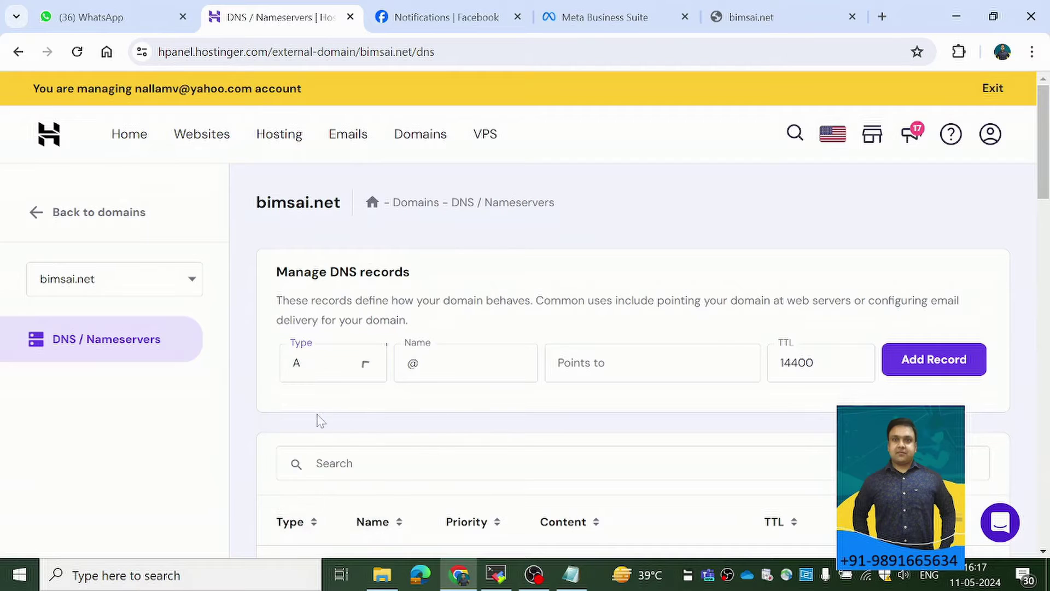
pyautogui.click(652, 362)
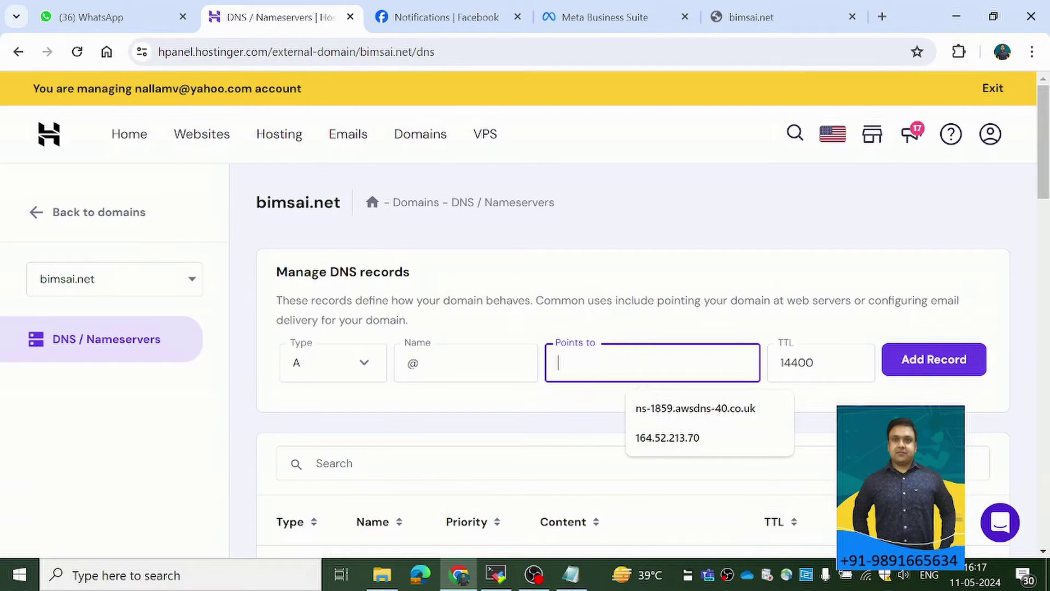
pyautogui.hotkey('alt', 'Tab')
pyautogui.hotkey('alt', 'Tab')
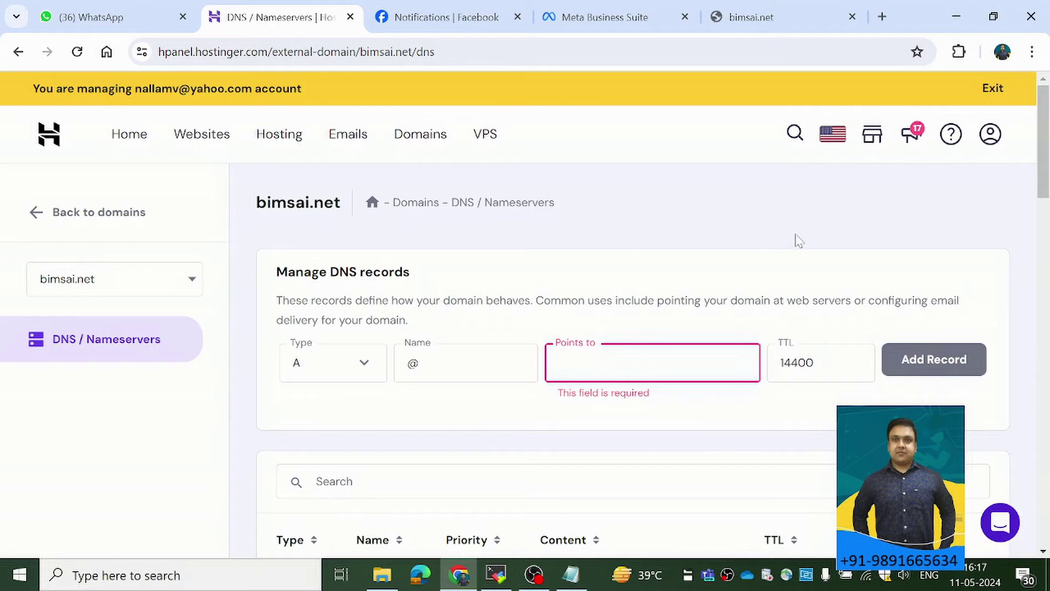
pyautogui.hotkey('alt', 'Tab')
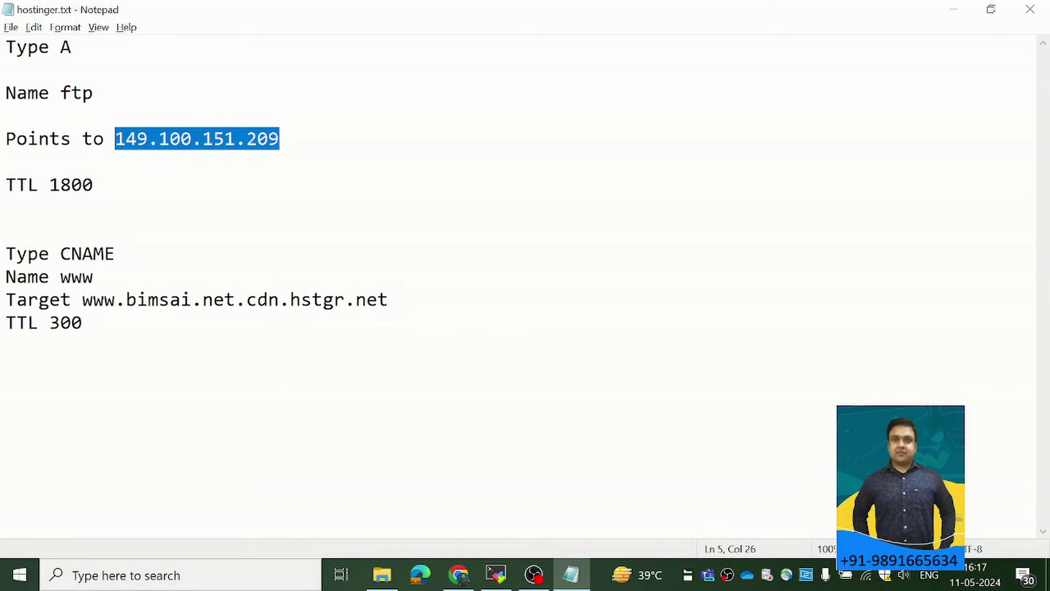
pyautogui.moveTo(49, 253); pyautogui.dragTo(115, 253)
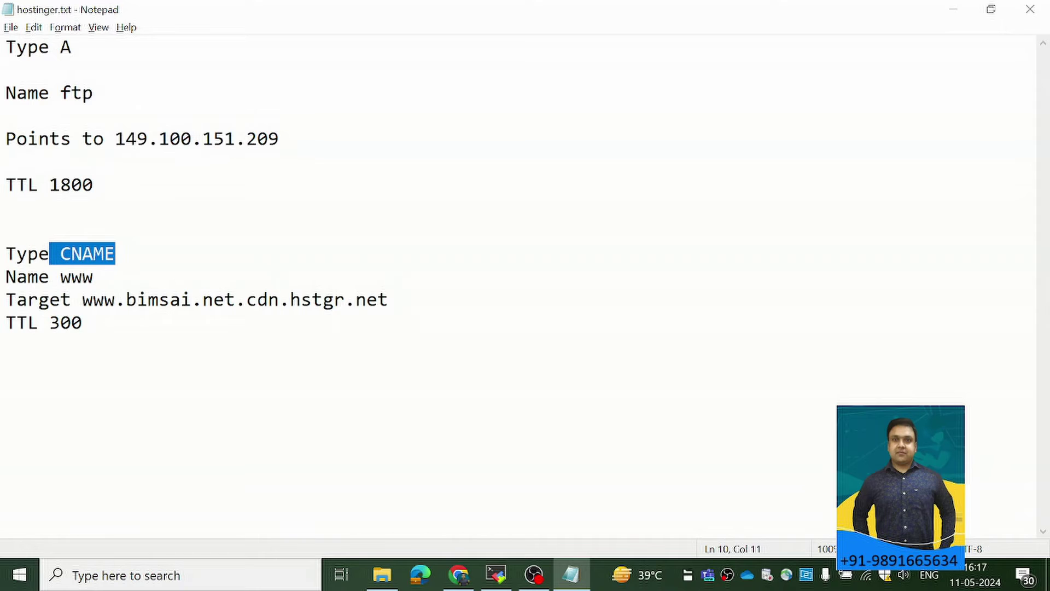
pyautogui.moveTo(82, 299); pyautogui.dragTo(388, 299)
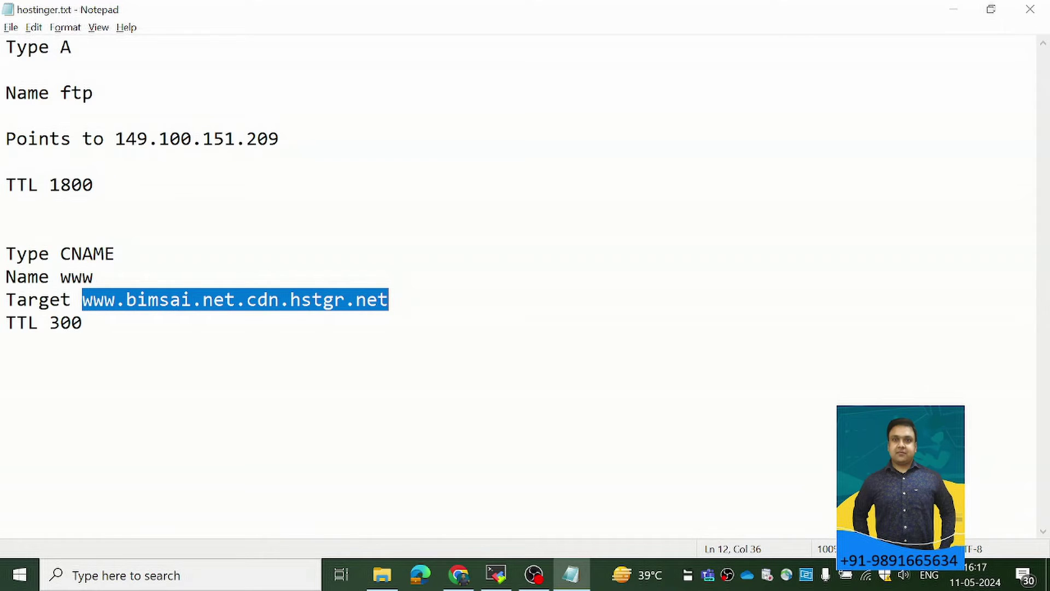
pyautogui.doubleClick(77, 277)
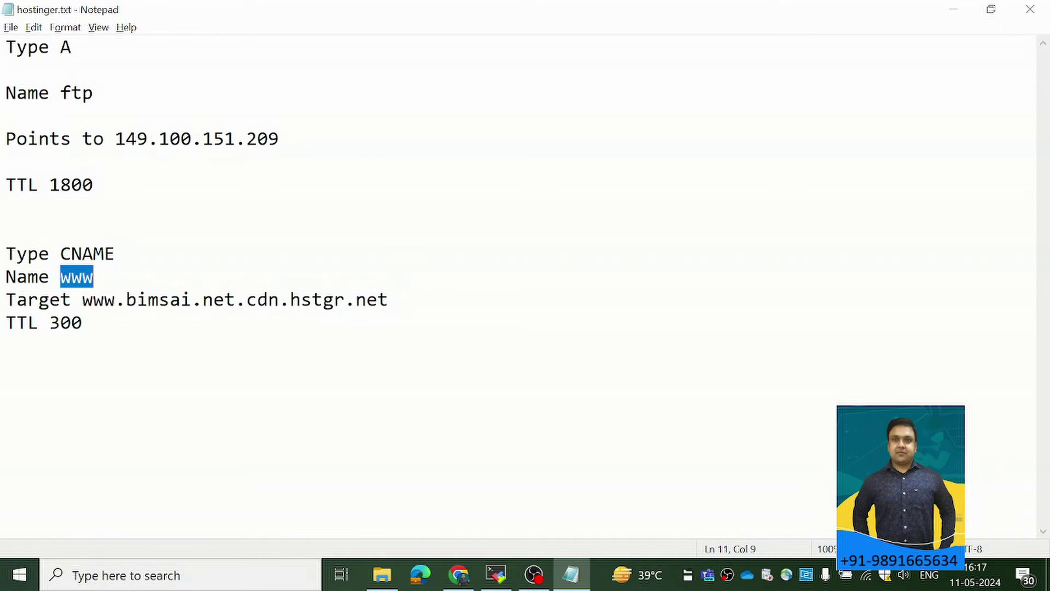
pyautogui.hotkey('alt', 'Tab')
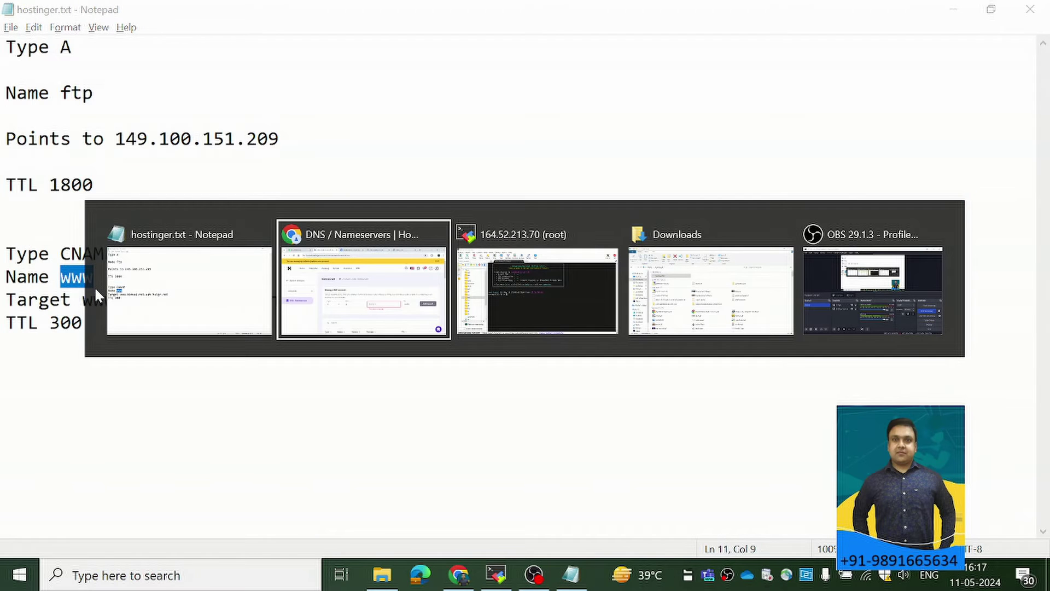
# - Find the www CNAME row targeting 164.52.213.70 and compare it with the notes' target
pyautogui.scroll(-6, 435, 283)
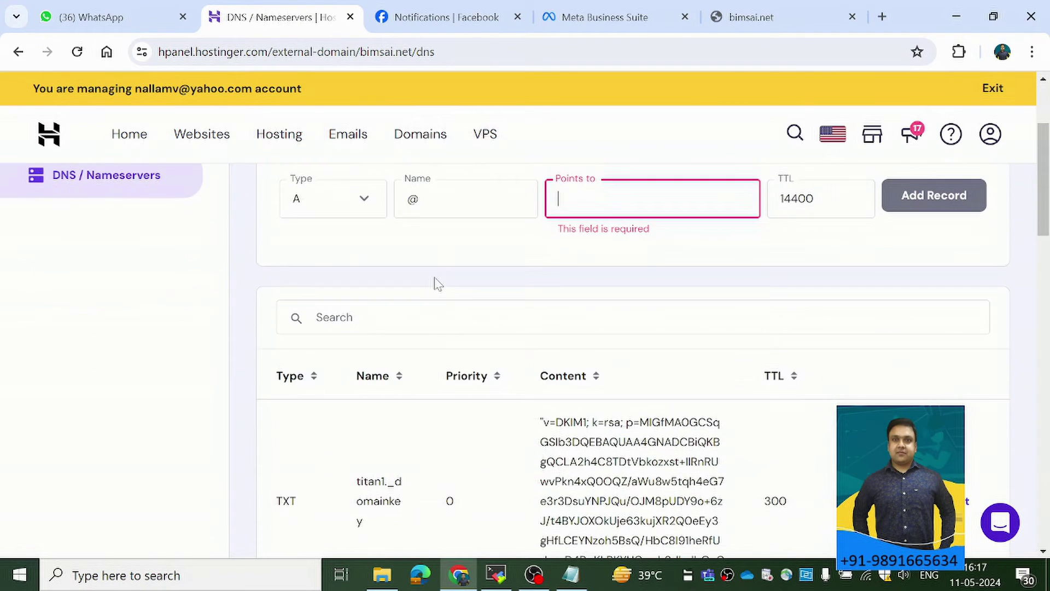
pyautogui.scroll(-12, 436, 290)
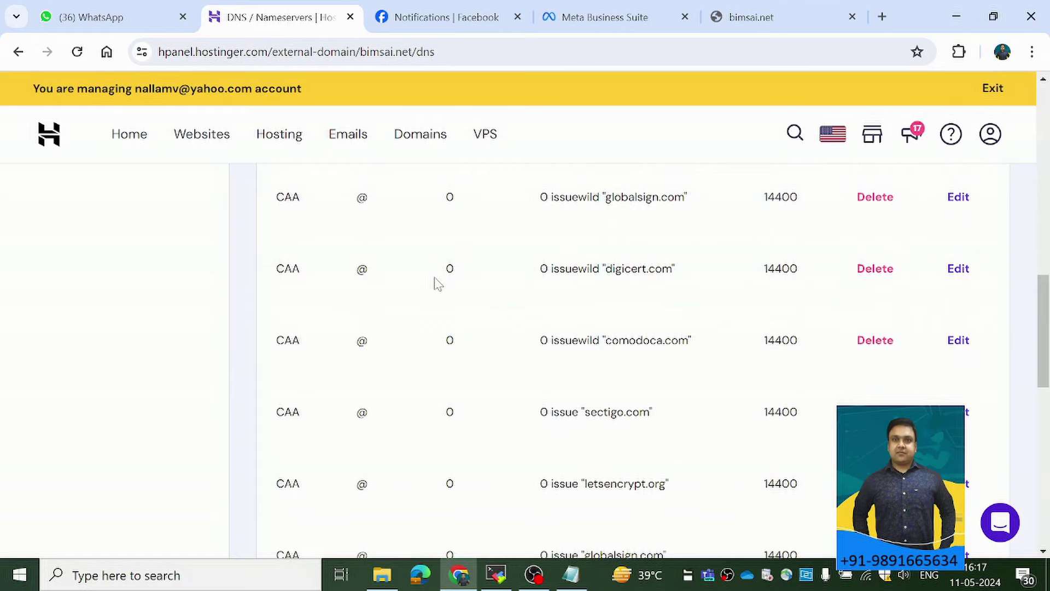
pyautogui.scroll(-7, 434, 298)
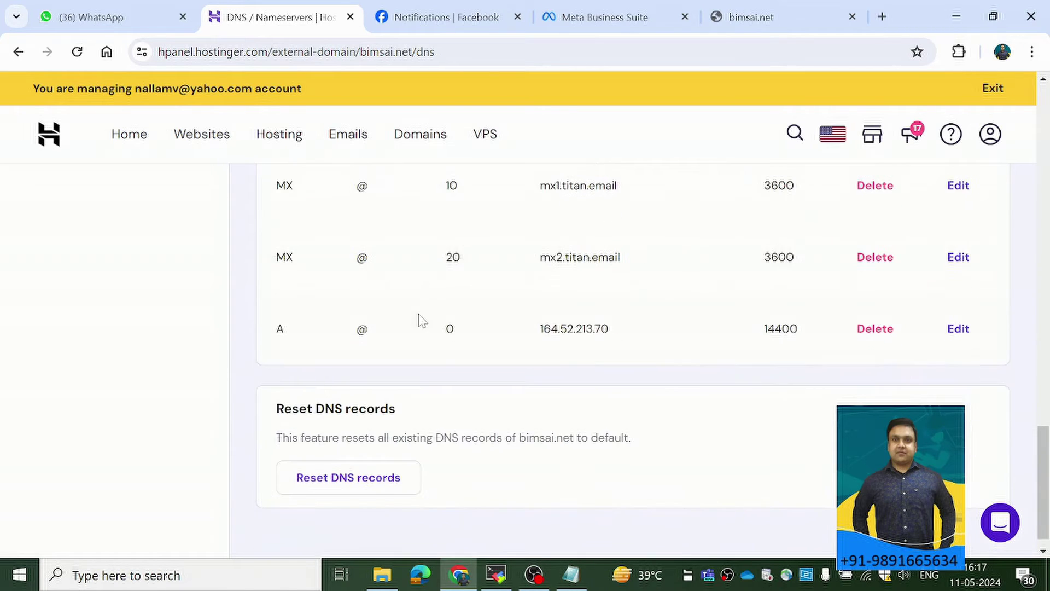
pyautogui.scroll(4, 418, 323)
pyautogui.scroll(15, 418, 327)
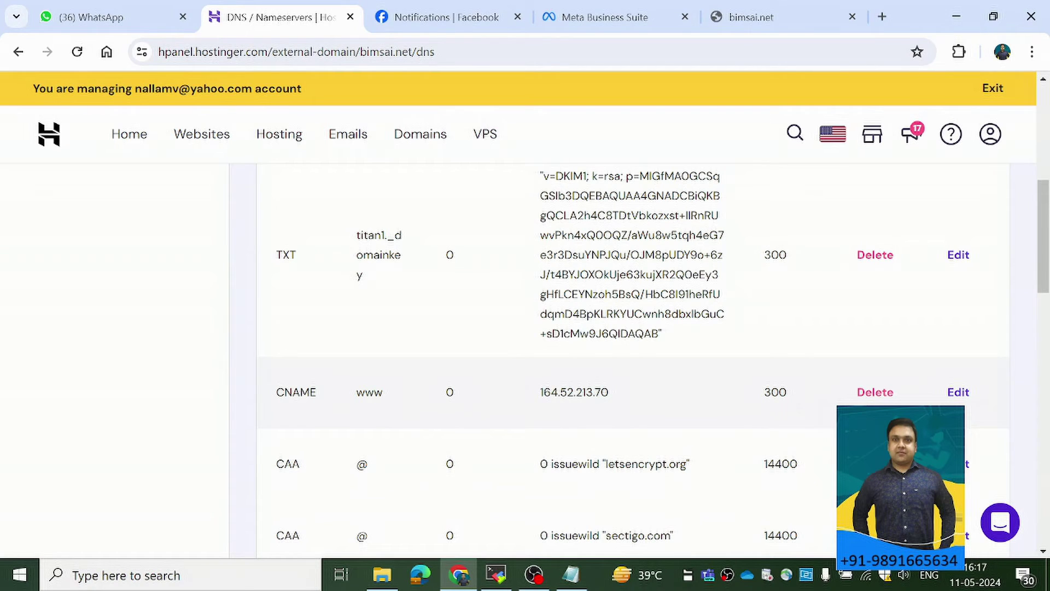
pyautogui.moveTo(543, 392); pyautogui.dragTo(611, 393)
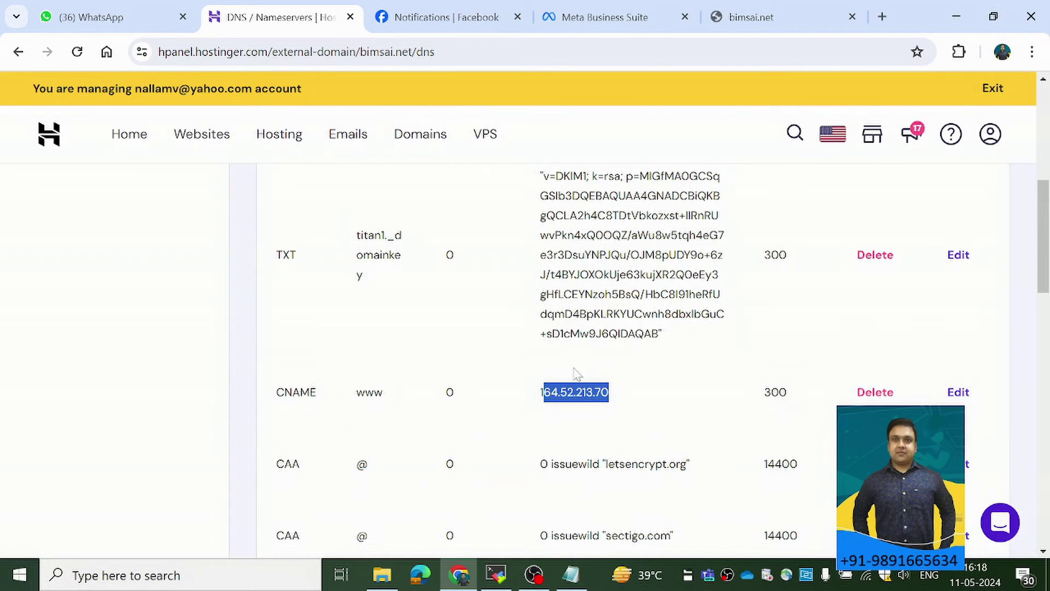
pyautogui.hotkey('alt', 'Tab')
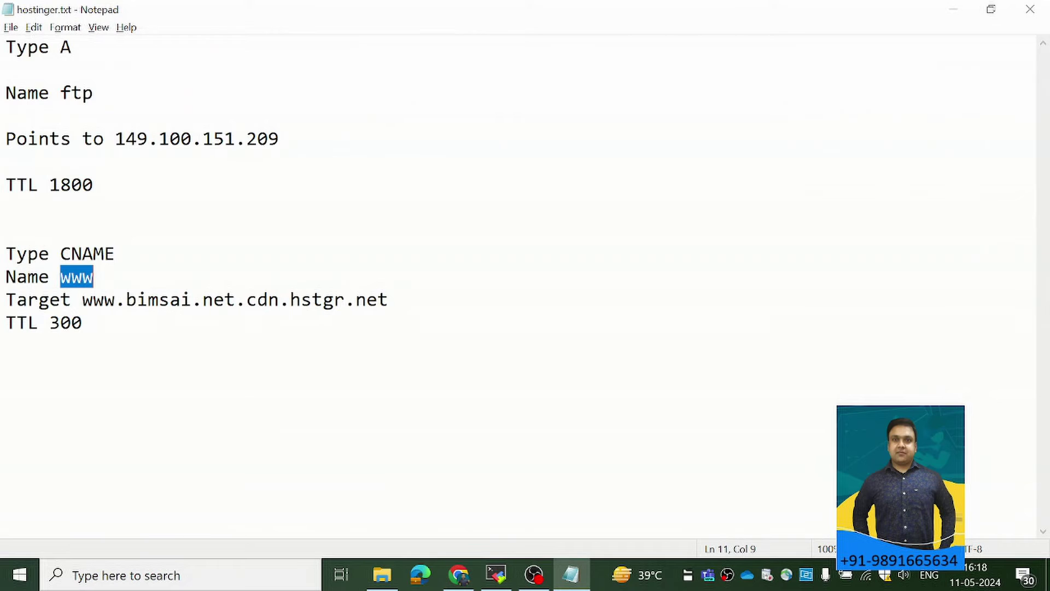
pyautogui.moveTo(82, 300); pyautogui.dragTo(388, 300)
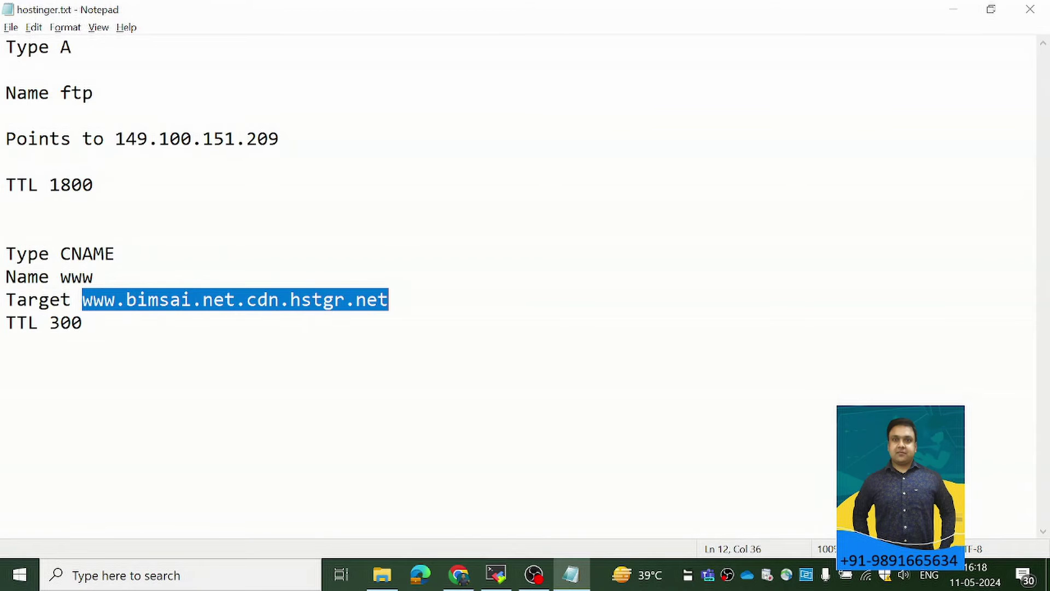
pyautogui.hotkey('alt', 'Tab')
# - Open the www CNAME record editor and cancel, leaving its 164.52.213.70 target unchanged
pyautogui.click(953, 403)
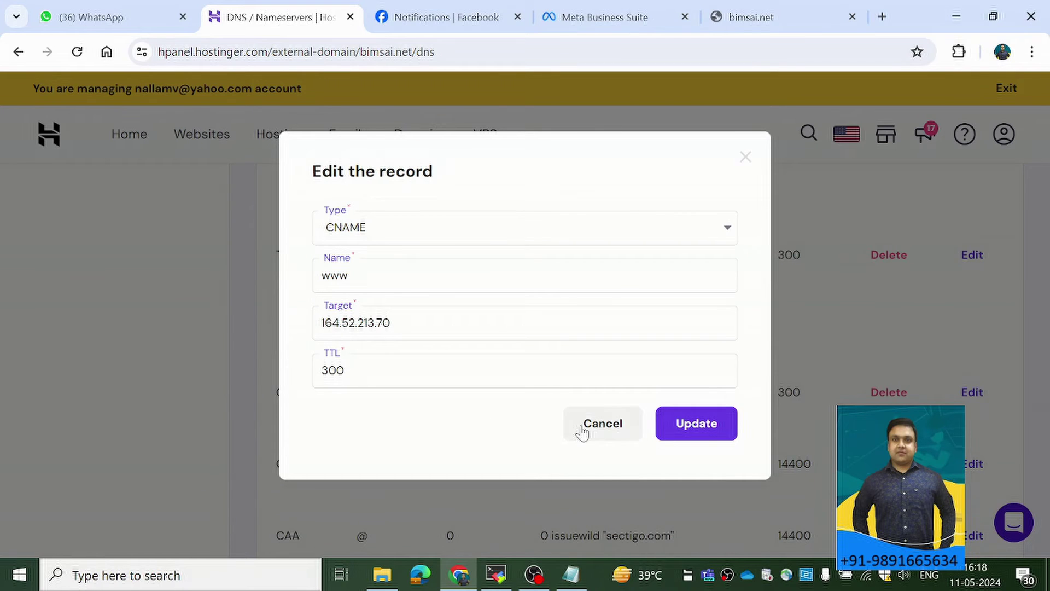
pyautogui.click(624, 432)
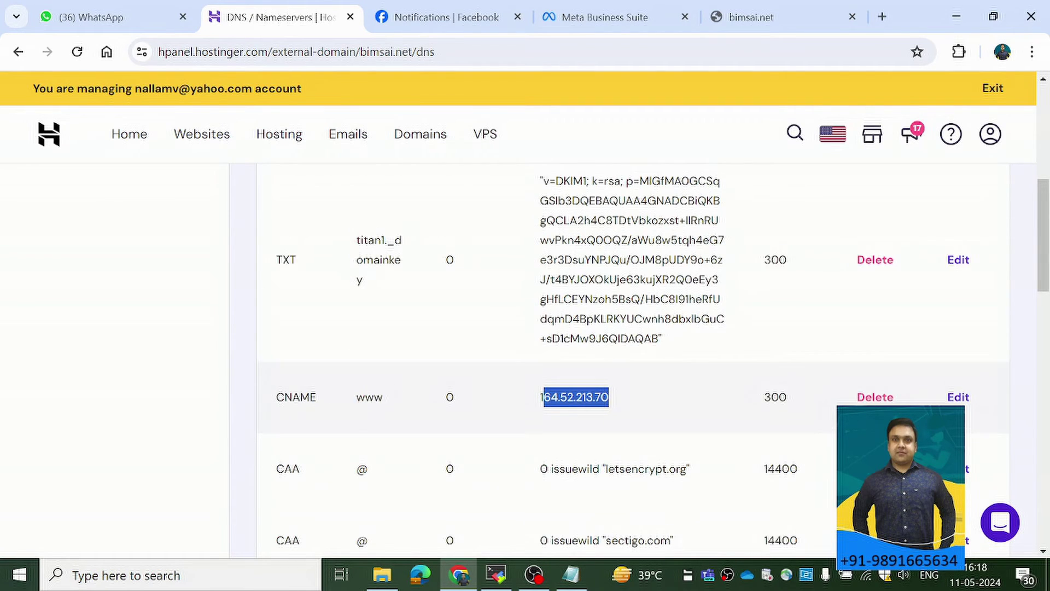
pyautogui.scroll(4, 629, 361)
pyautogui.scroll(-8, 629, 361)
pyautogui.scroll(-9, 377, 403)
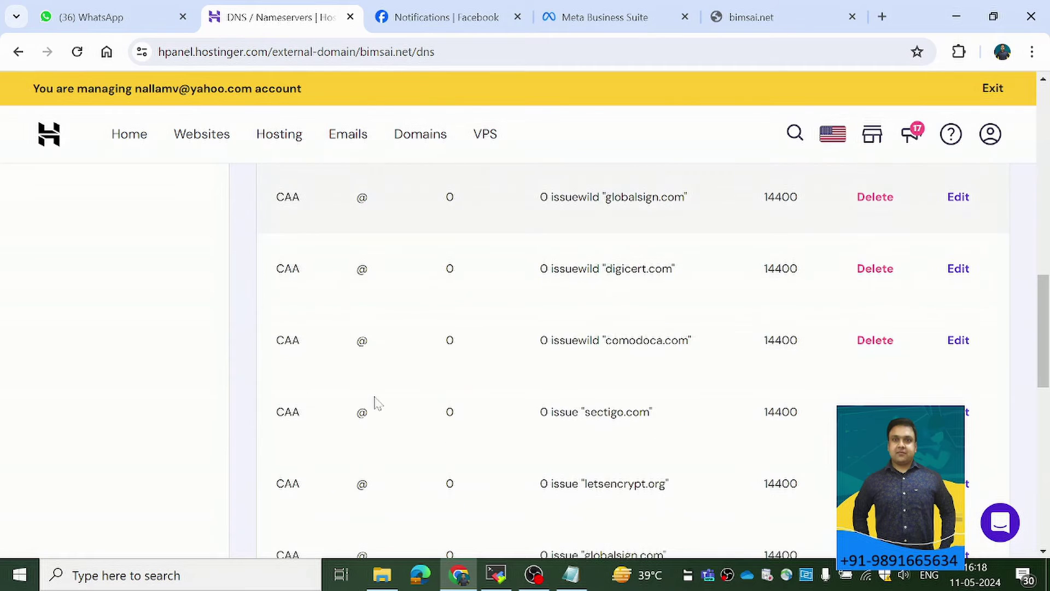
pyautogui.scroll(-6, 378, 403)
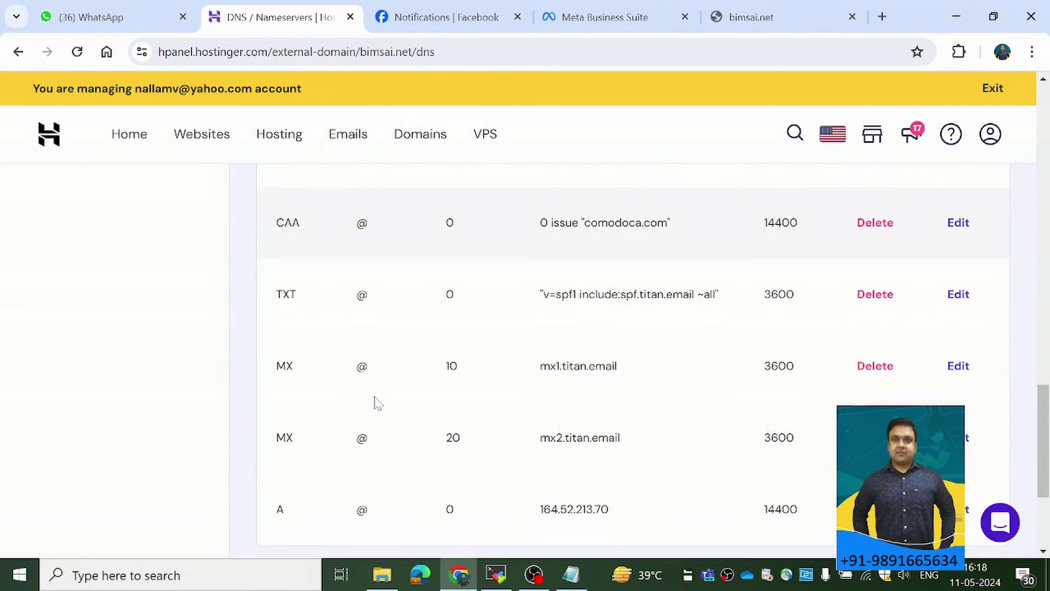
pyautogui.scroll(3, 377, 403)
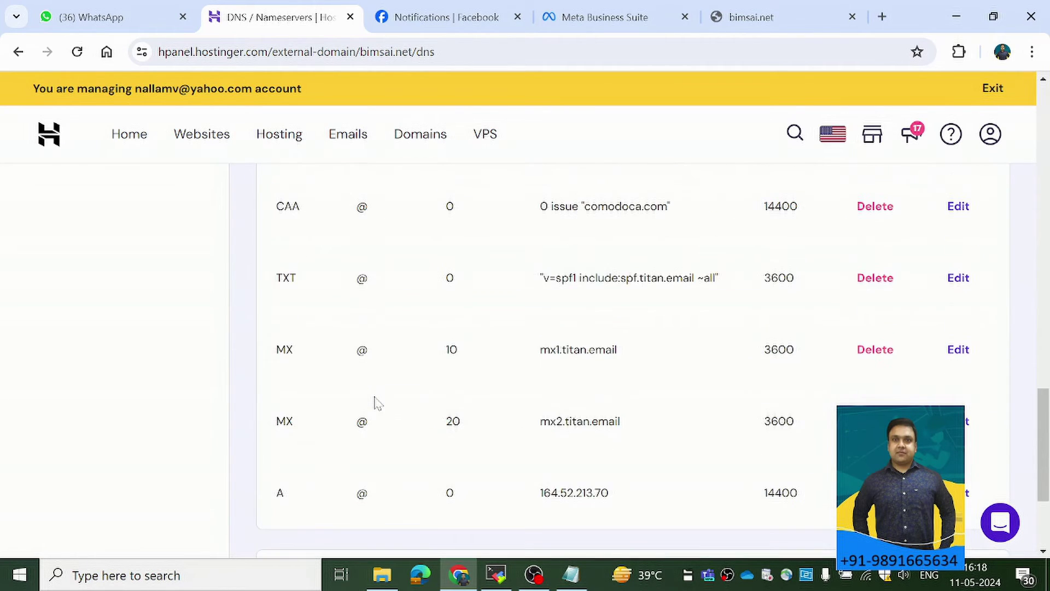
pyautogui.scroll(7, 377, 403)
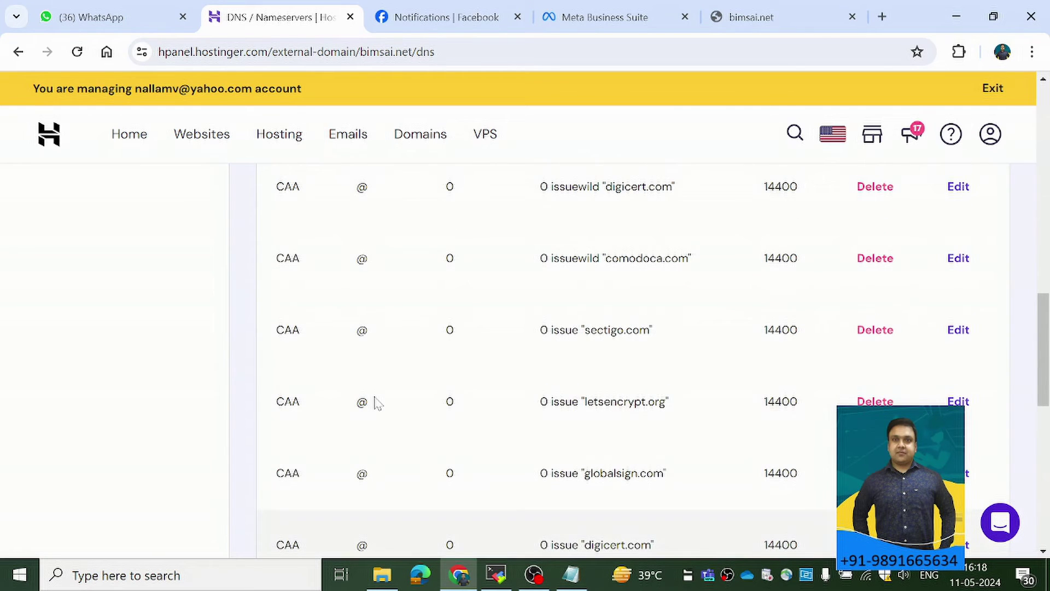
pyautogui.scroll(10, 377, 403)
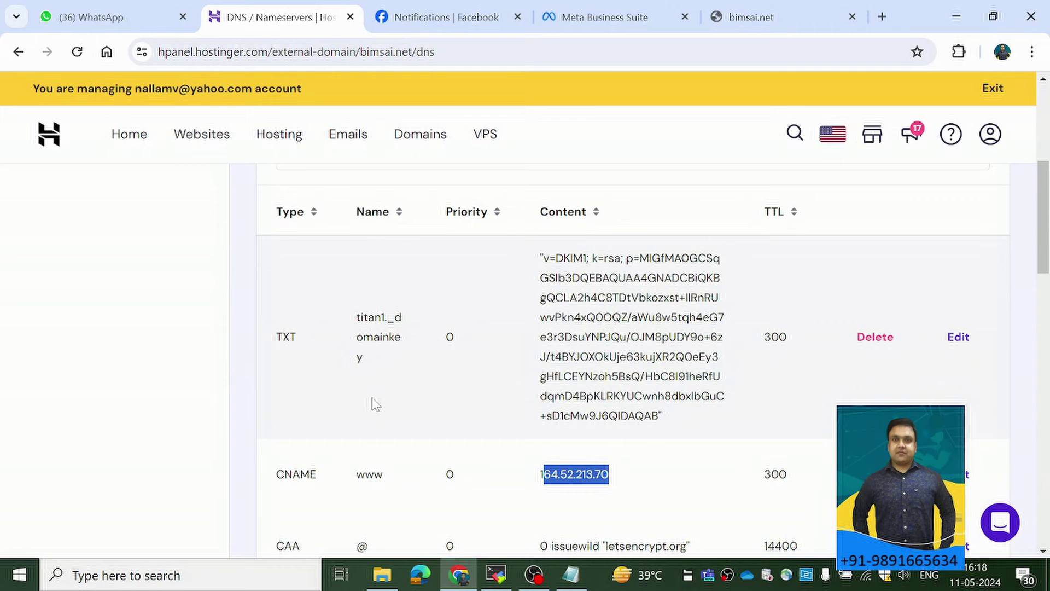
pyautogui.scroll(-3, 375, 404)
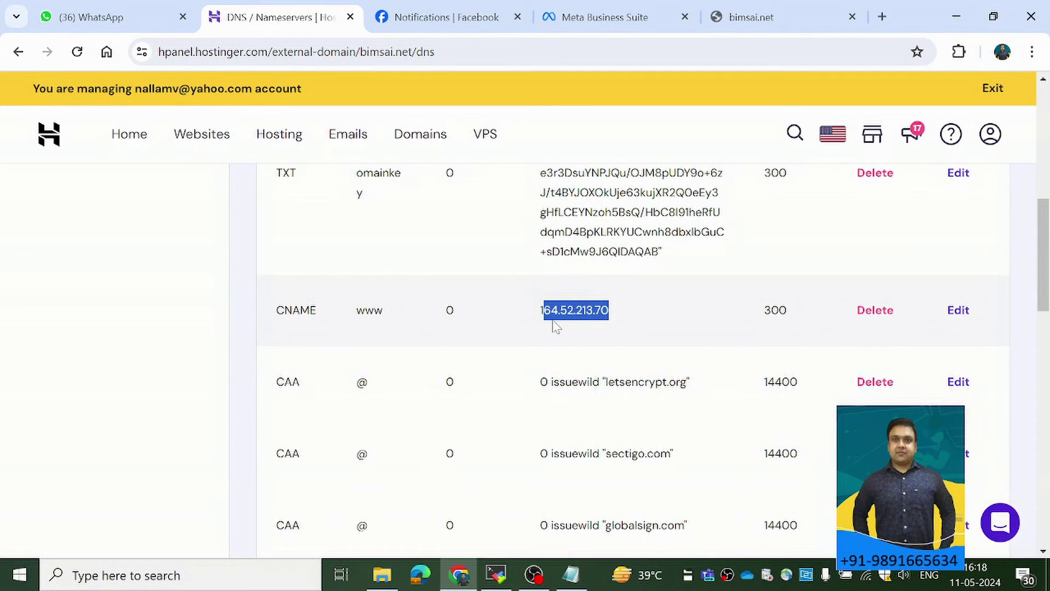
pyautogui.scroll(-2, 587, 331)
pyautogui.scroll(-3, 553, 434)
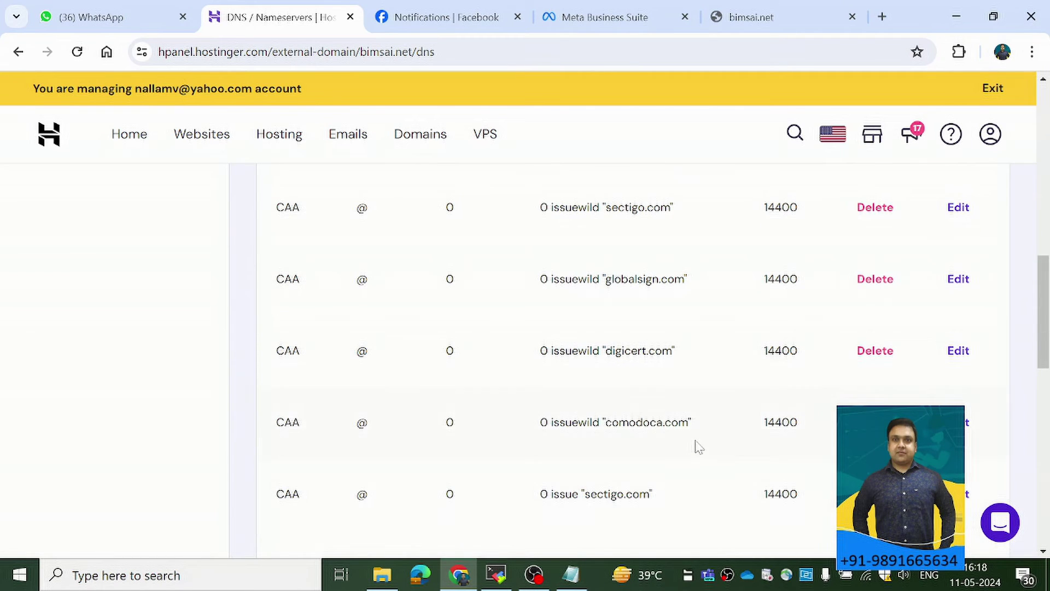
pyautogui.scroll(4, 711, 440)
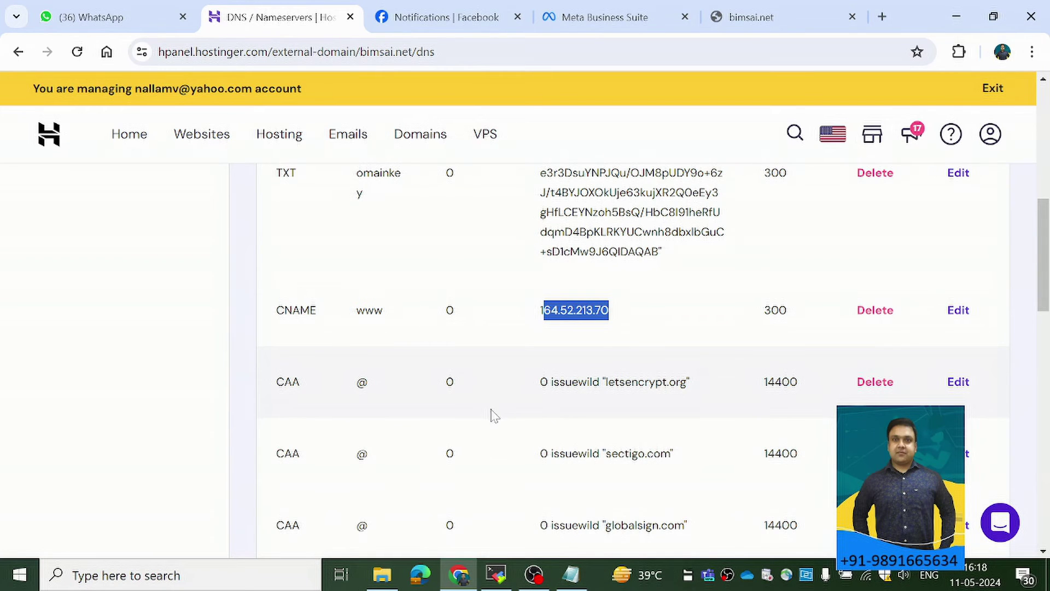
# - In the SSH session's file browser, navigate to /etc/nginx/sites-available to reveal the chatbot file
pyautogui.click(496, 572)
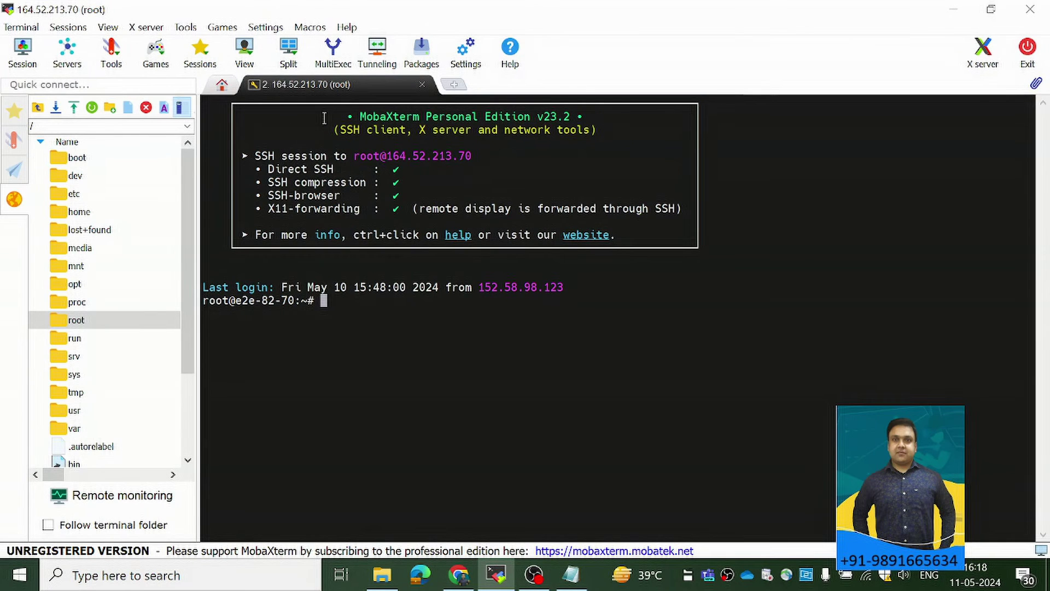
pyautogui.hotkey('alt', 'Tab')
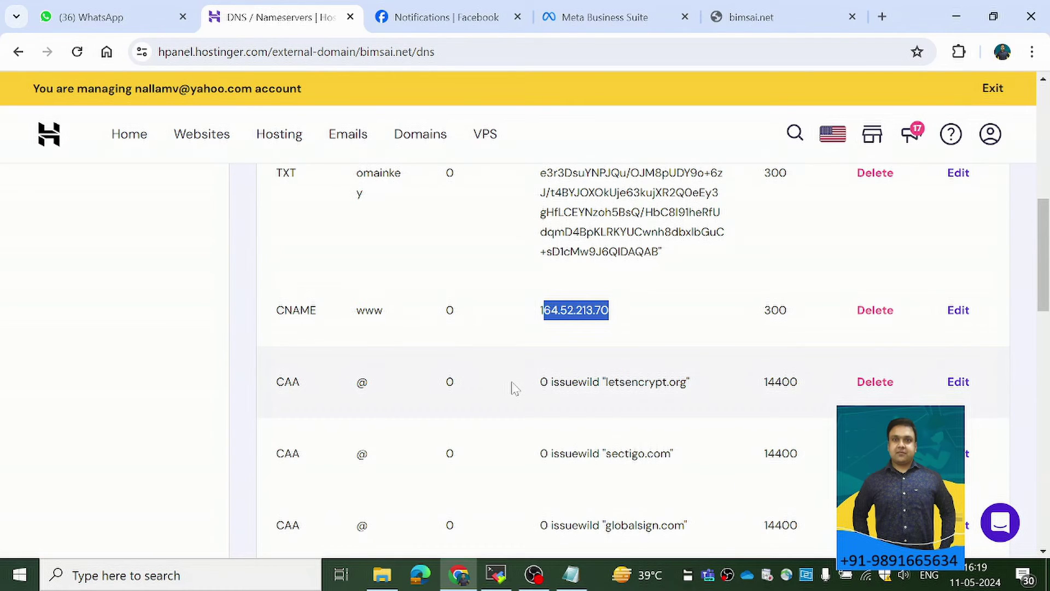
pyautogui.hotkey('alt', 'Tab')
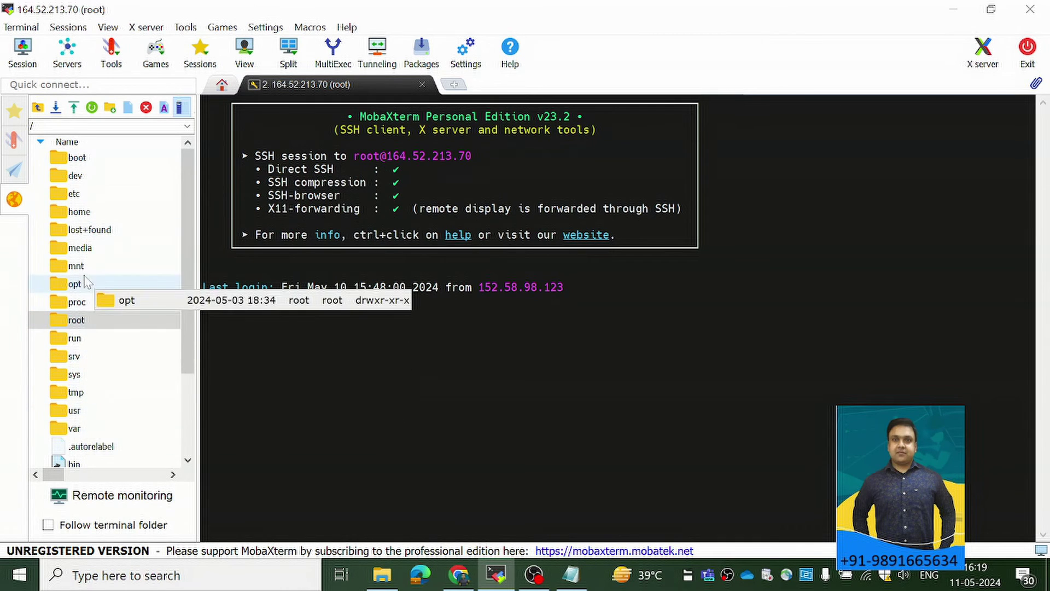
pyautogui.doubleClick(69, 196)
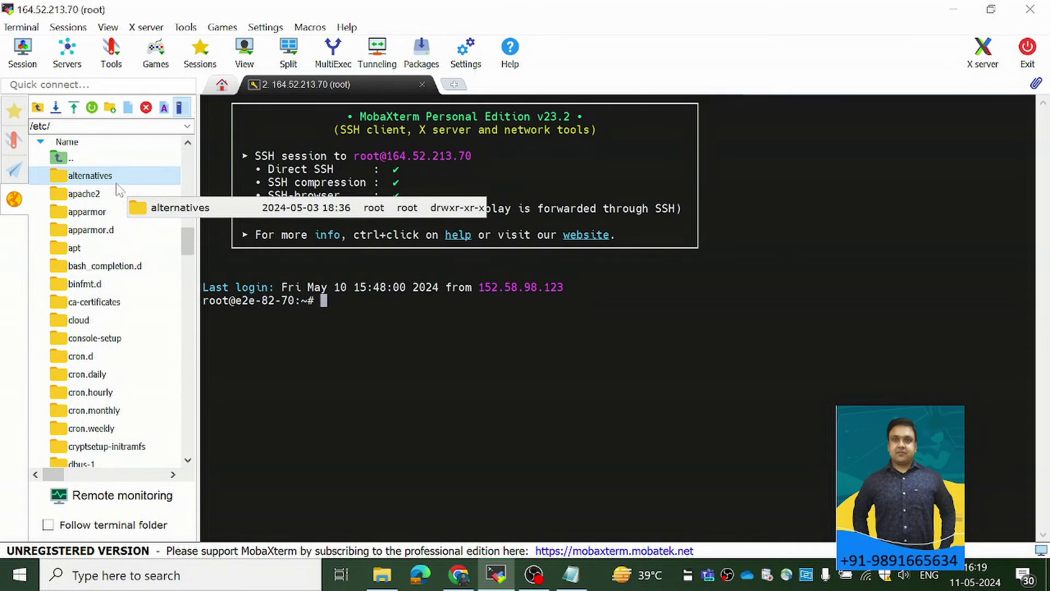
pyautogui.press('n')
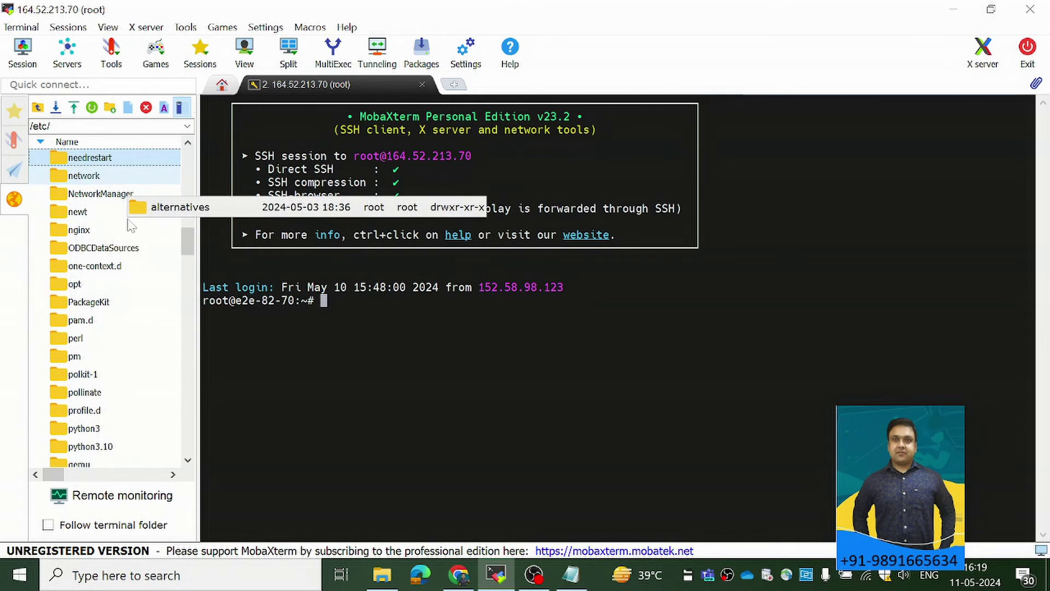
pyautogui.doubleClick(79, 230)
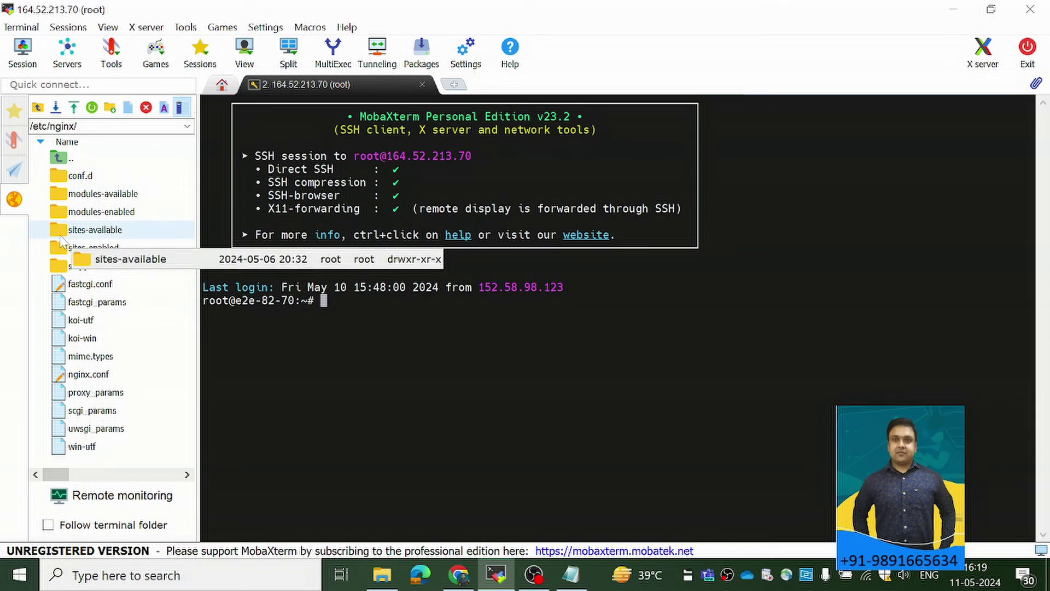
pyautogui.doubleClick(94, 233)
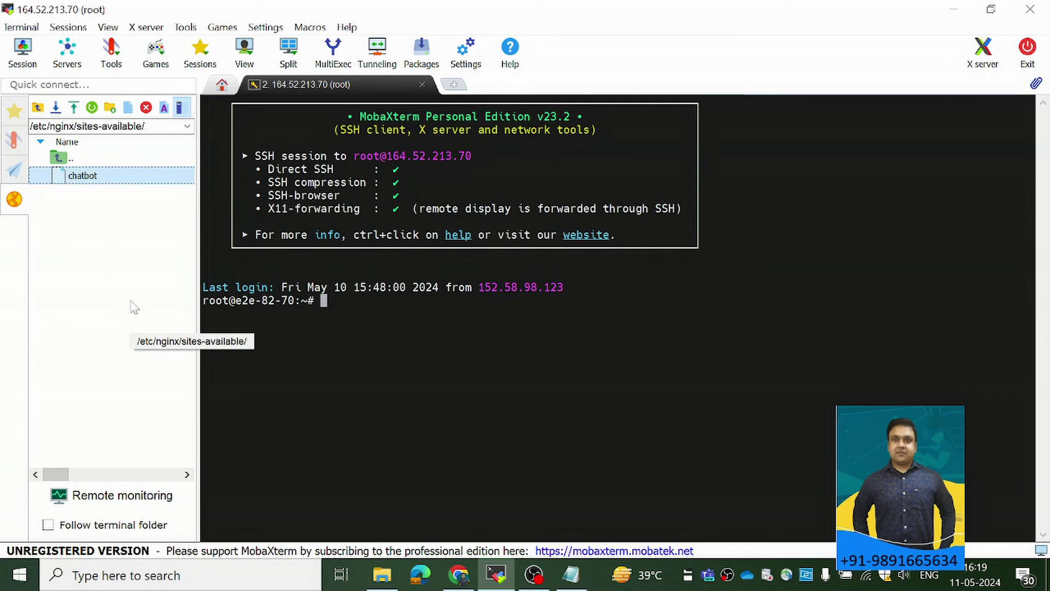
# - Open the chatbot config file in Notepad and maximize the window
pyautogui.click(571, 575)
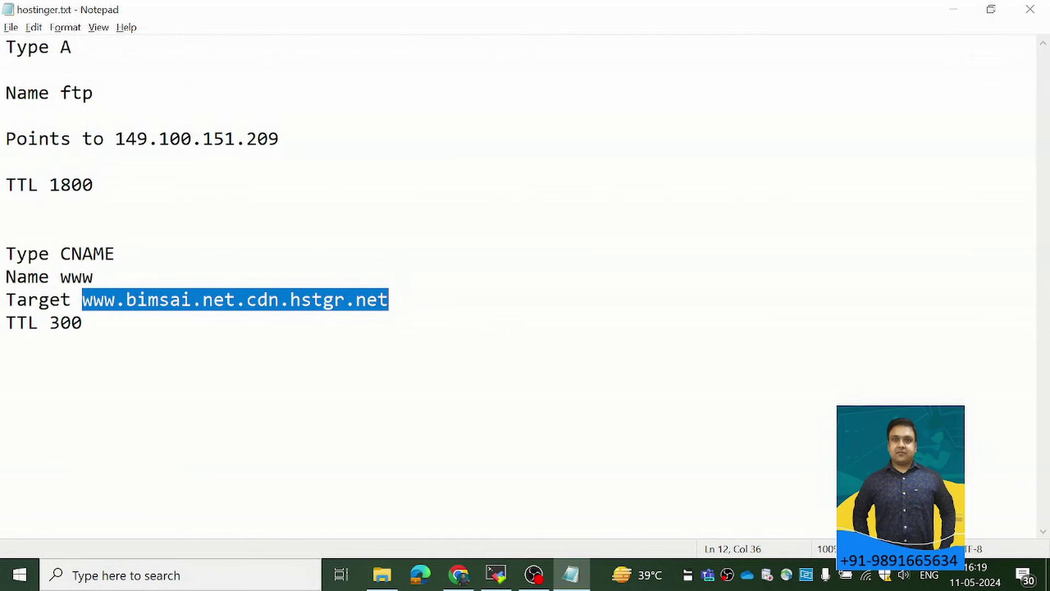
pyautogui.click(452, 306)
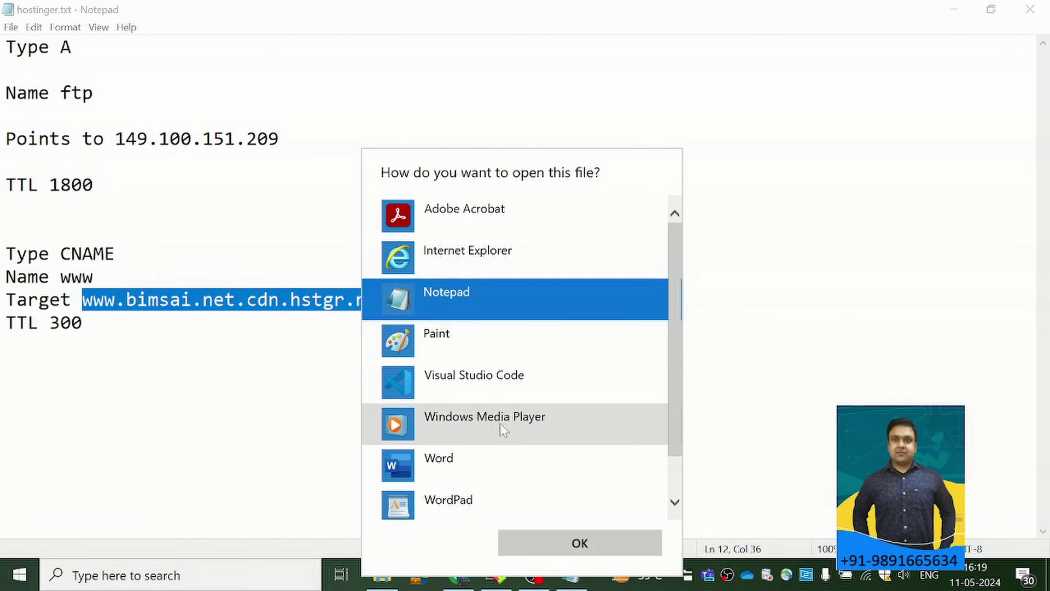
pyautogui.click(546, 541)
pyautogui.click(759, 99)
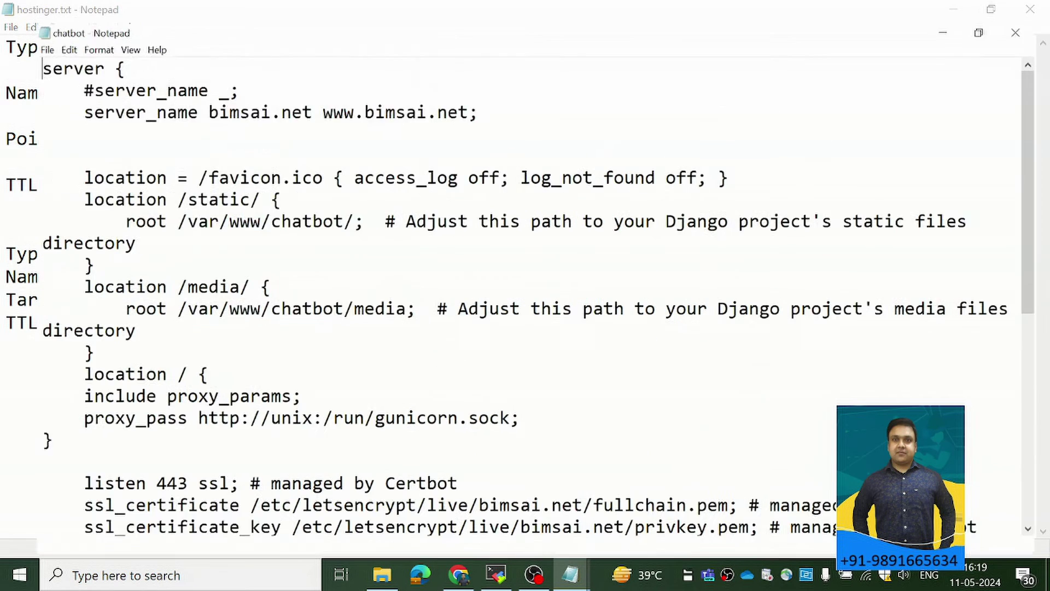
pyautogui.click(49, 116)
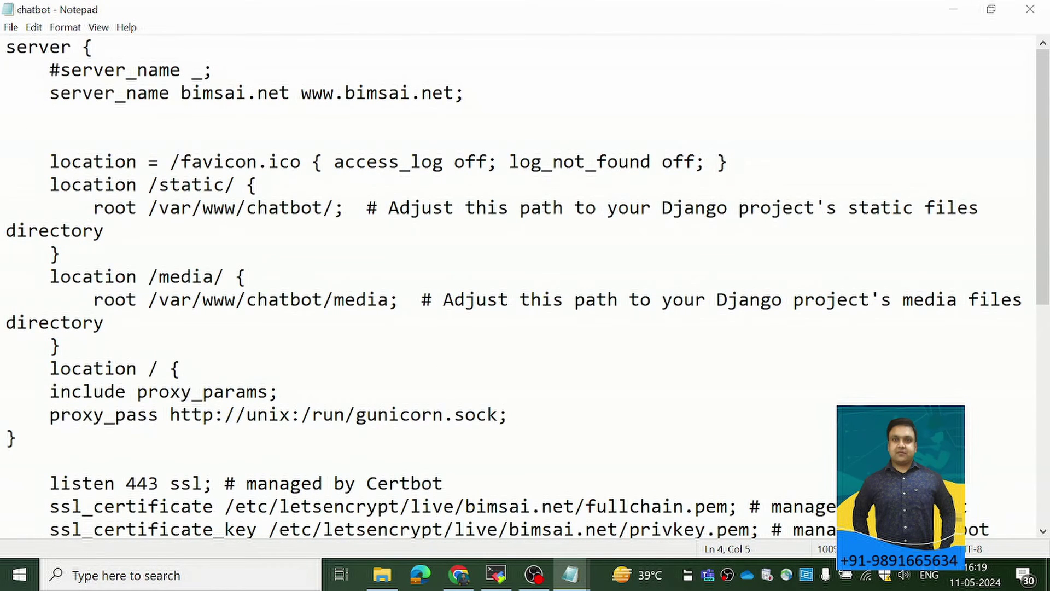
pyautogui.moveTo(28, 93); pyautogui.dragTo(203, 93)
pyautogui.click(50, 115)
pyautogui.moveTo(38, 93); pyautogui.dragTo(465, 93)
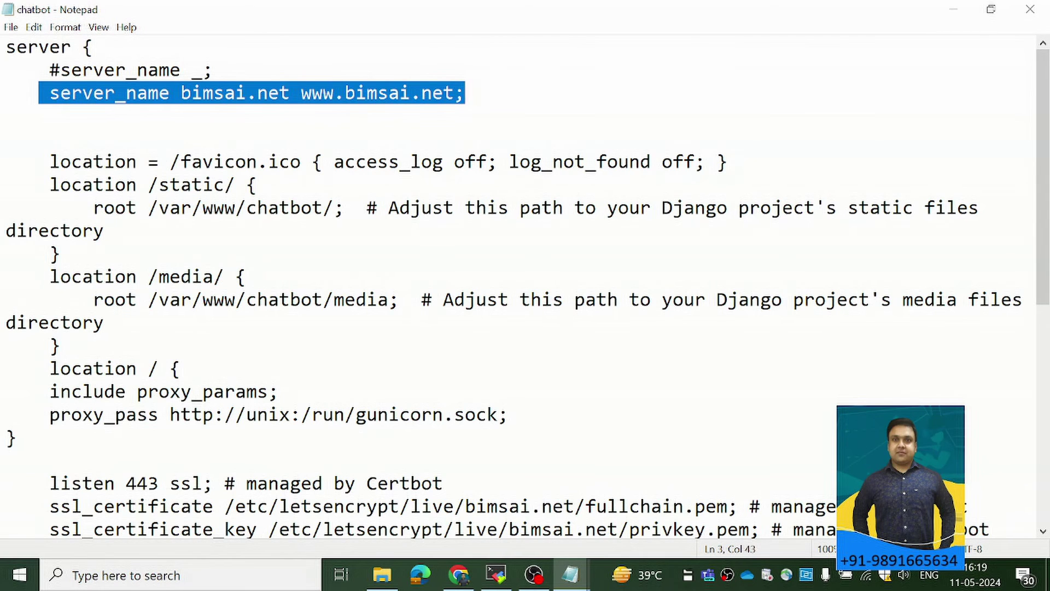
pyautogui.click(115, 162)
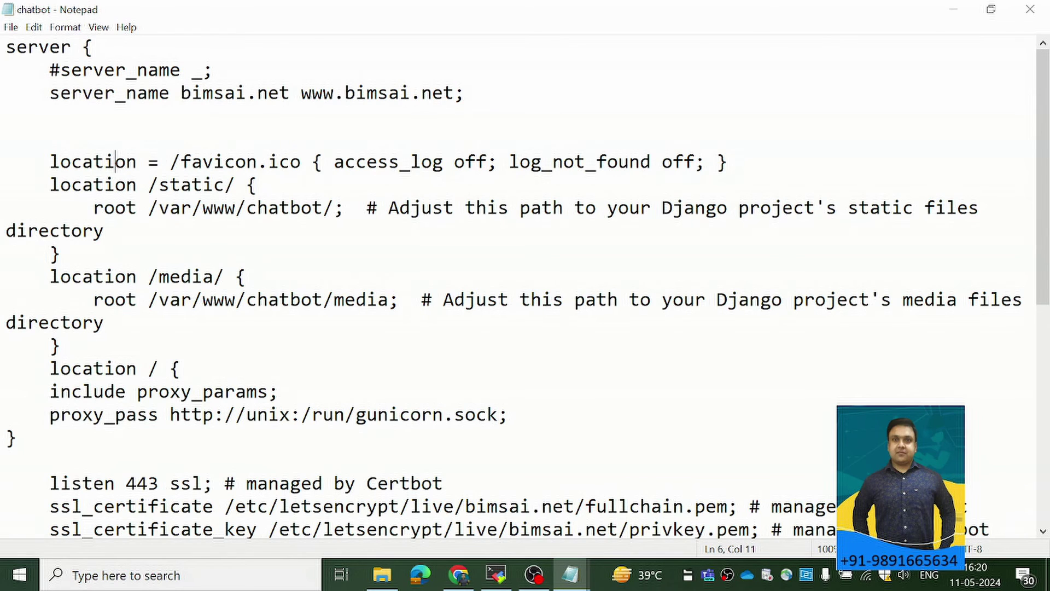
pyautogui.moveTo(181, 93); pyautogui.dragTo(290, 93)
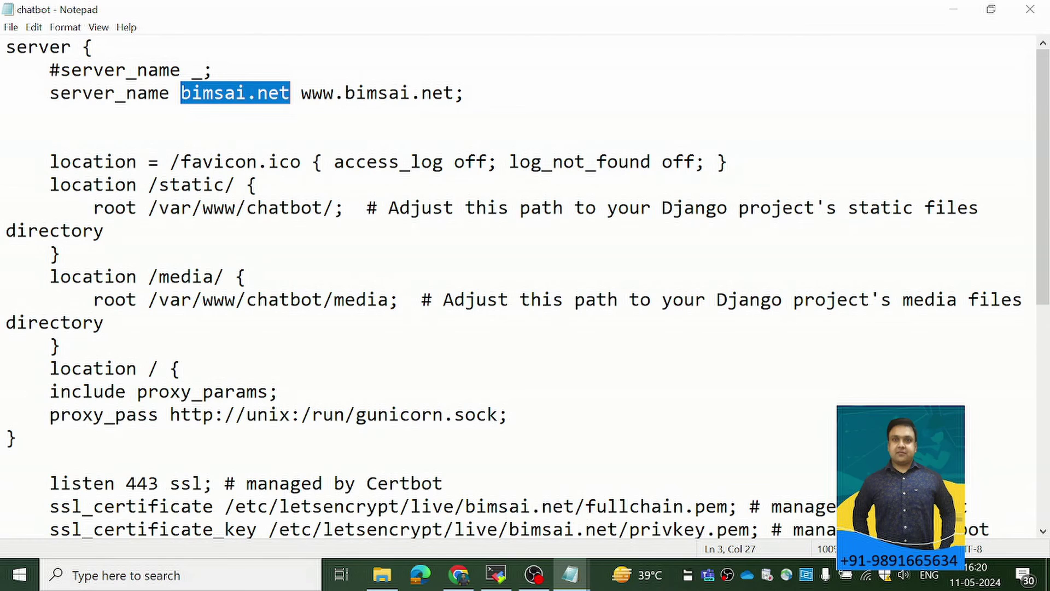
pyautogui.moveTo(301, 93); pyautogui.dragTo(453, 93)
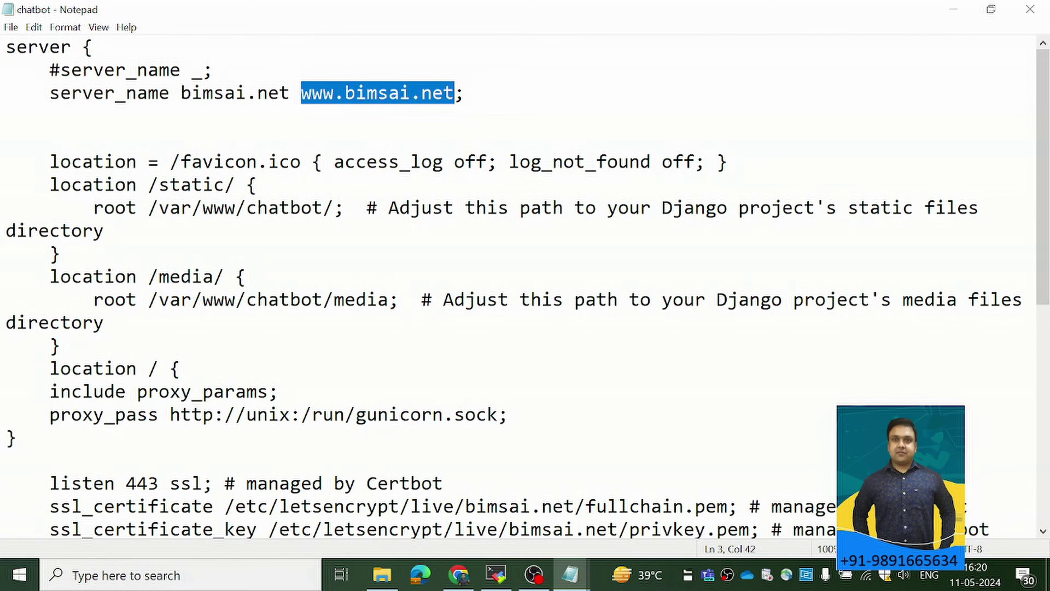
pyautogui.moveTo(181, 93); pyautogui.dragTo(202, 93)
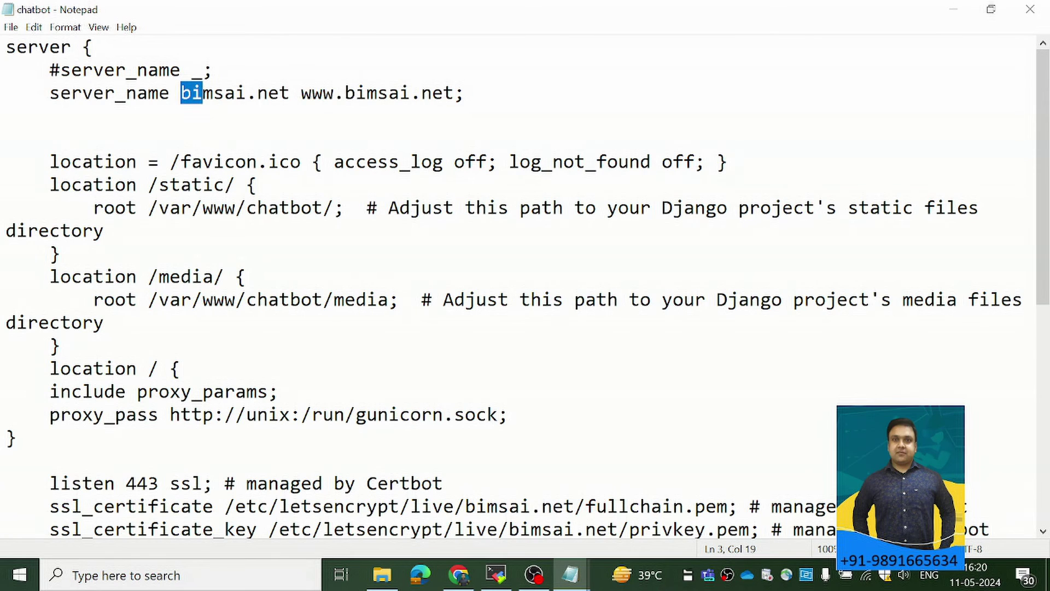
pyautogui.moveTo(50, 93); pyautogui.dragTo(465, 93)
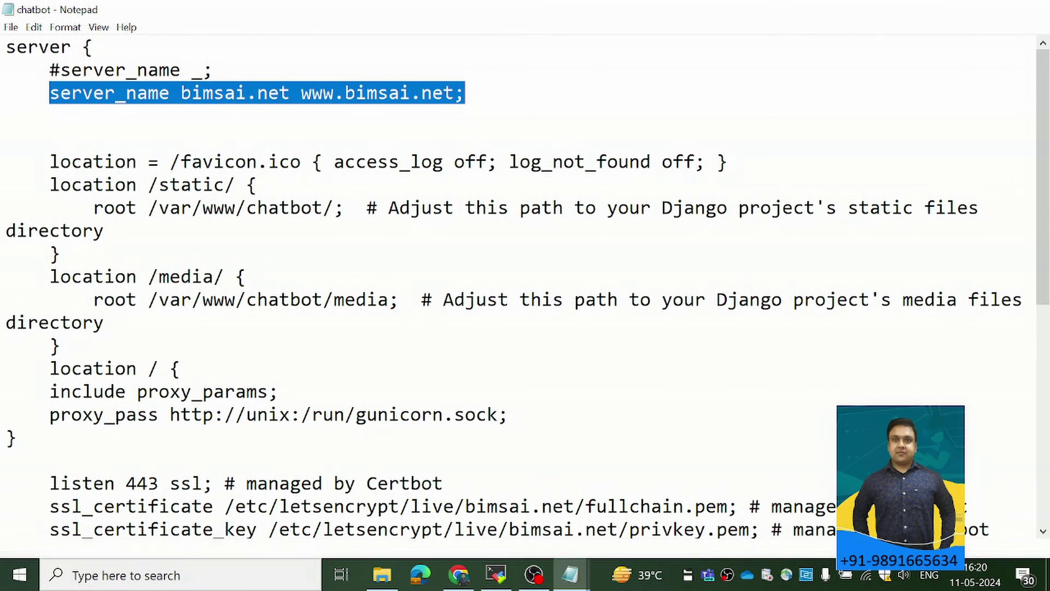
pyautogui.click(1030, 10)
# - Switch to Chrome's bimsai.net tab showing the live site
pyautogui.click(191, 300)
pyautogui.hotkey('alt', 'Tab')
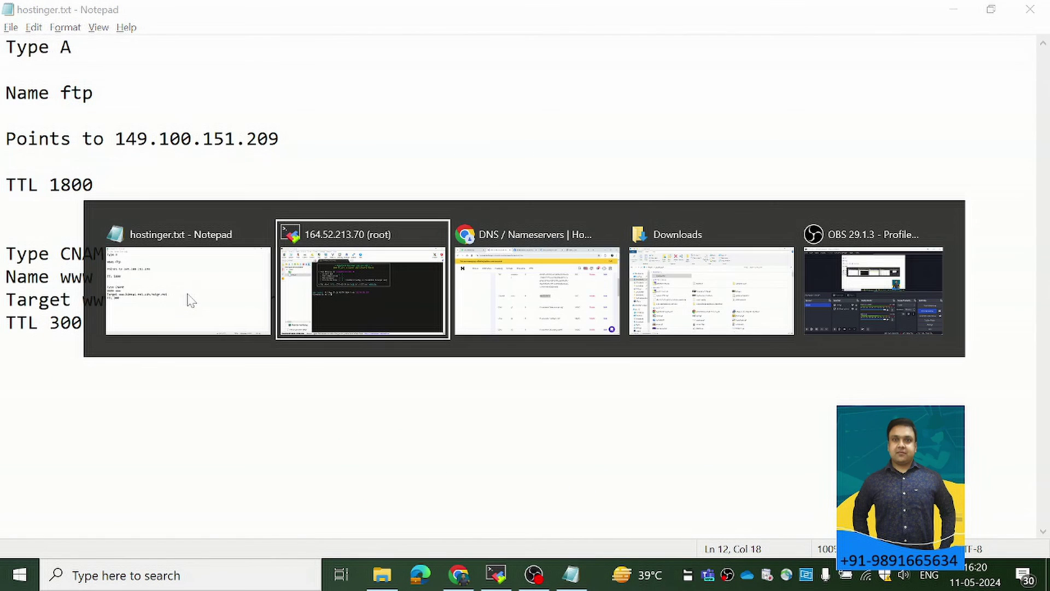
pyautogui.hotkey('alt', 'Tab')
pyautogui.click(753, 17)
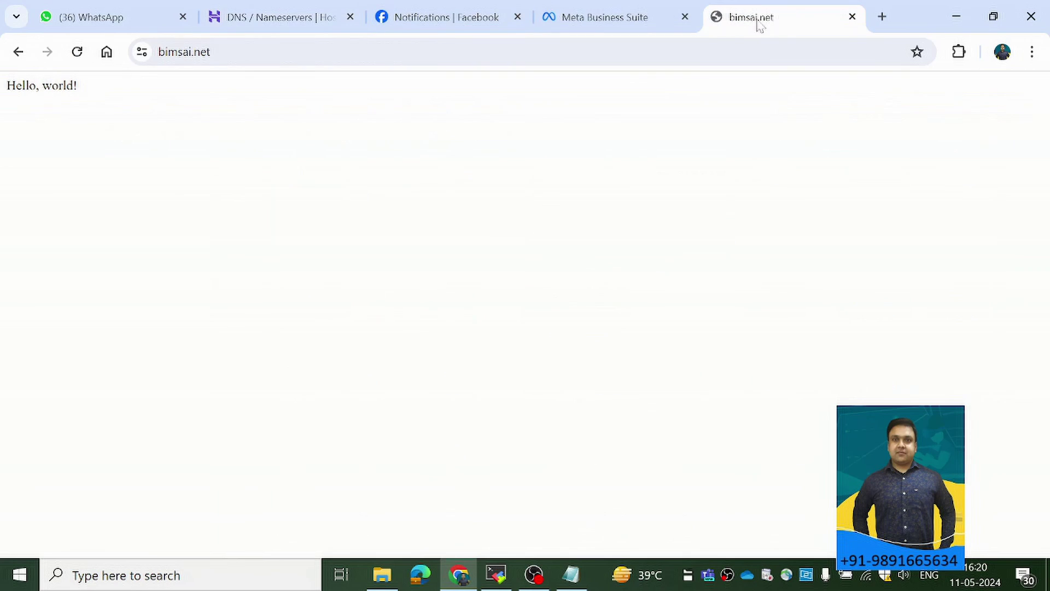
pyautogui.click(206, 53)
pyautogui.press('End')
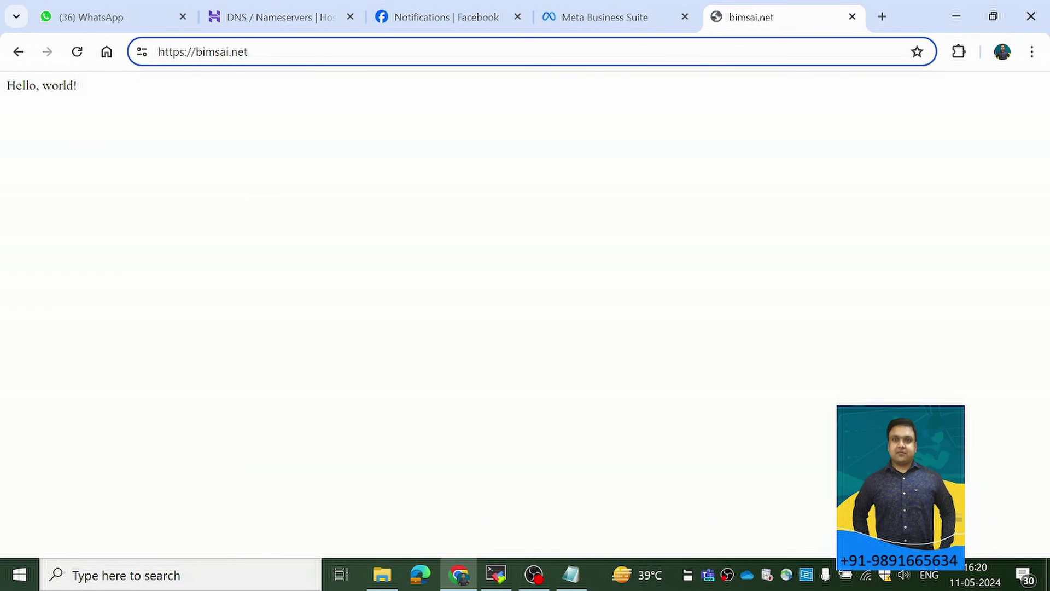
pyautogui.click(185, 51)
pyautogui.press('BackSpace')
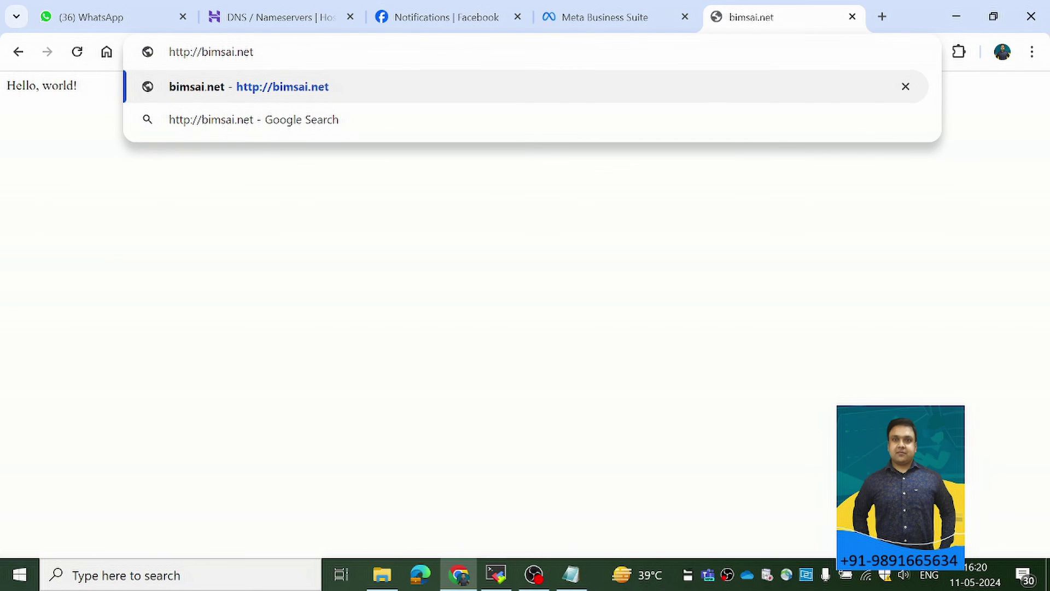
pyautogui.press('Return')
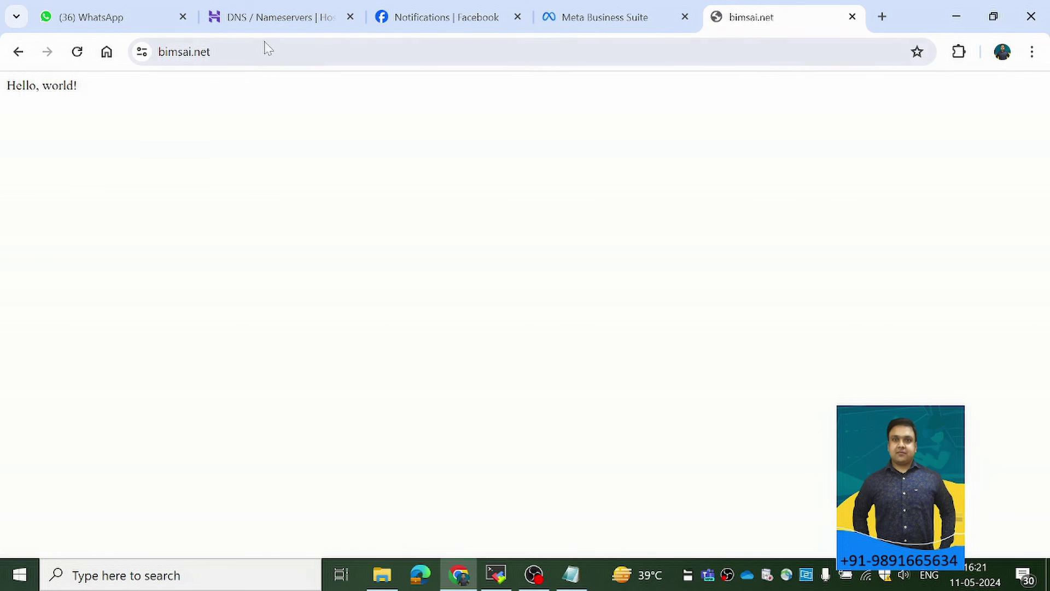
pyautogui.click(275, 26)
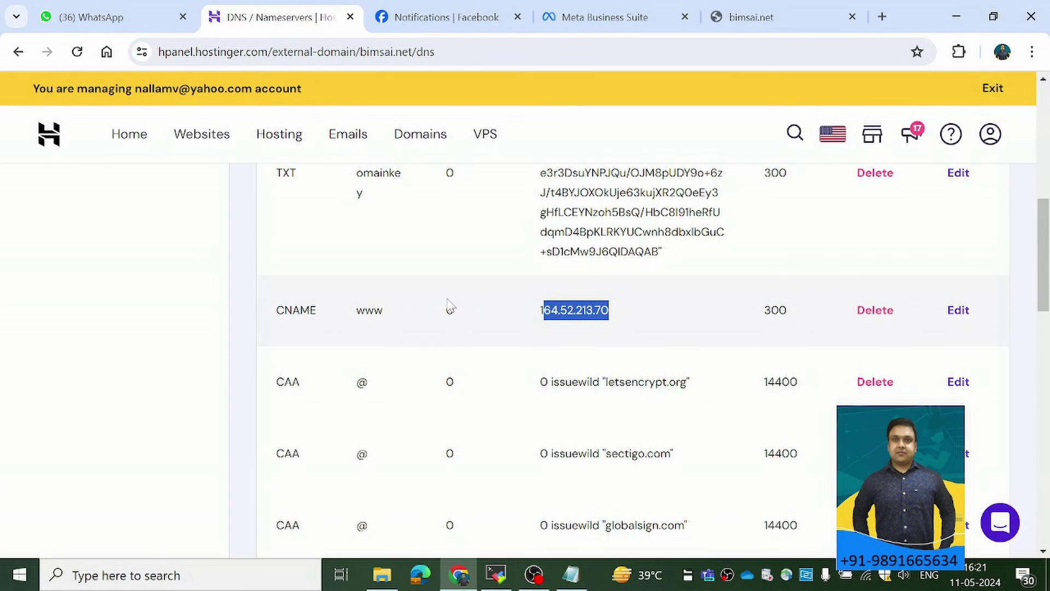
# - Scroll through the bimsai.net DNS records, checking the www CNAME and CAA entries
pyautogui.scroll(-6, 438, 305)
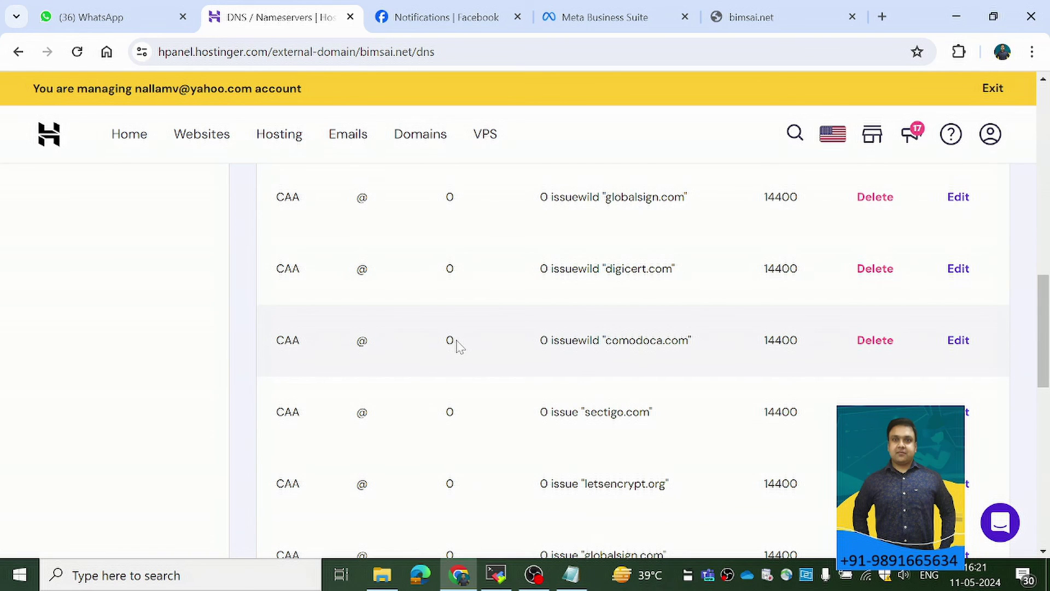
pyautogui.scroll(4, 454, 342)
pyautogui.scroll(3, 458, 345)
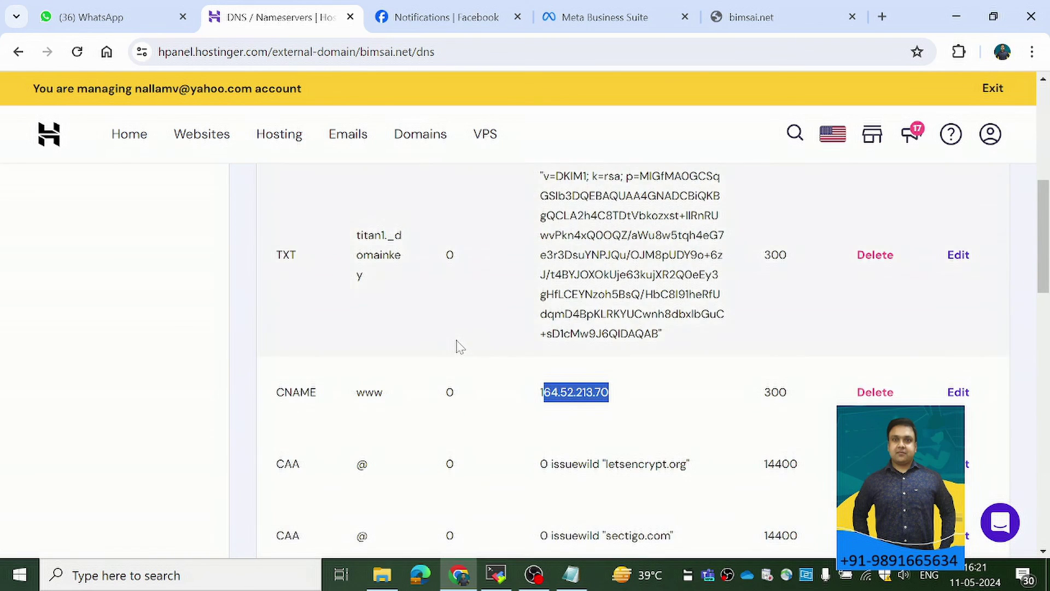
pyautogui.scroll(-6, 459, 348)
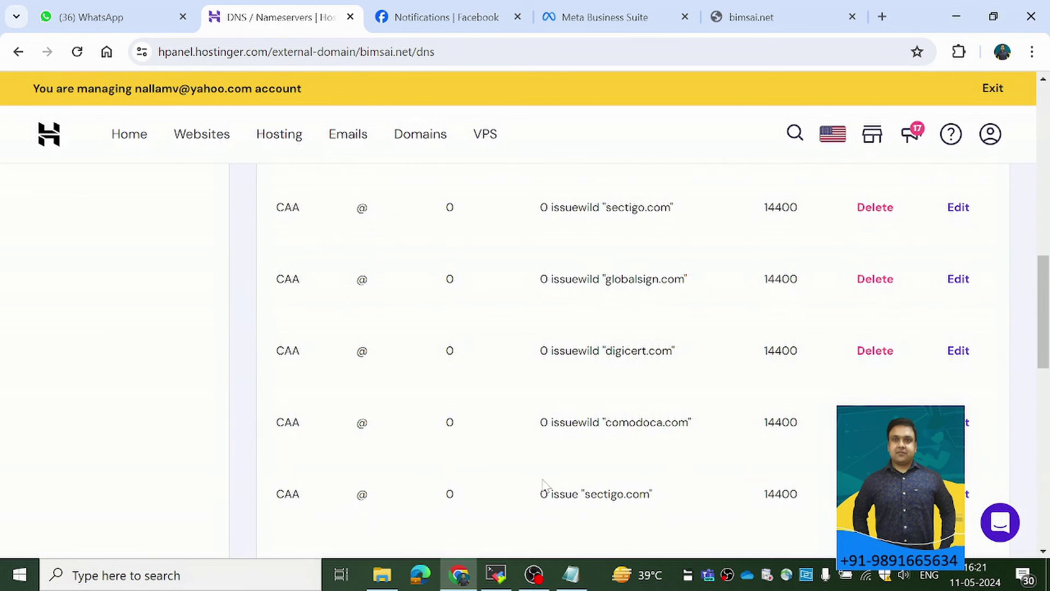